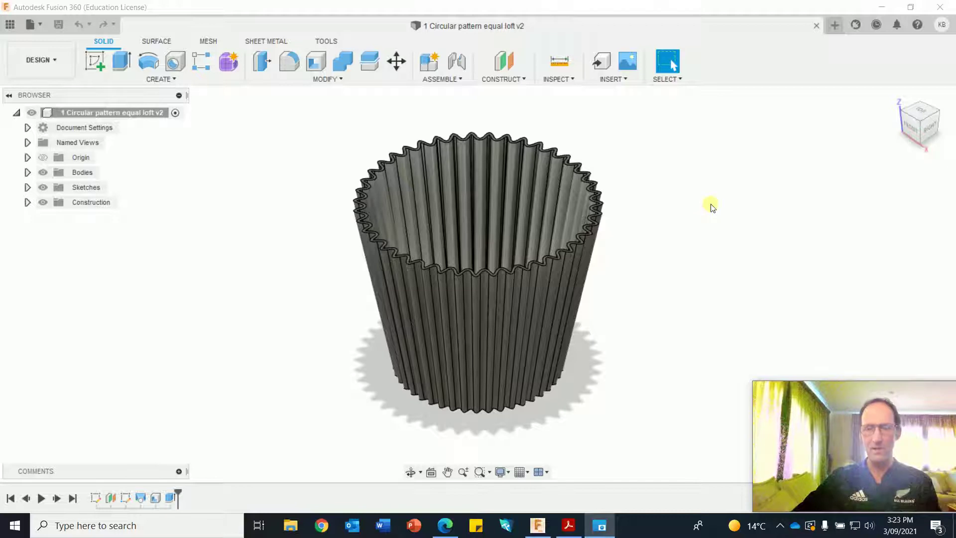
In a new design, sketch a 150 mm centre-diameter circle at the origin of the ground plane
click(838, 30)
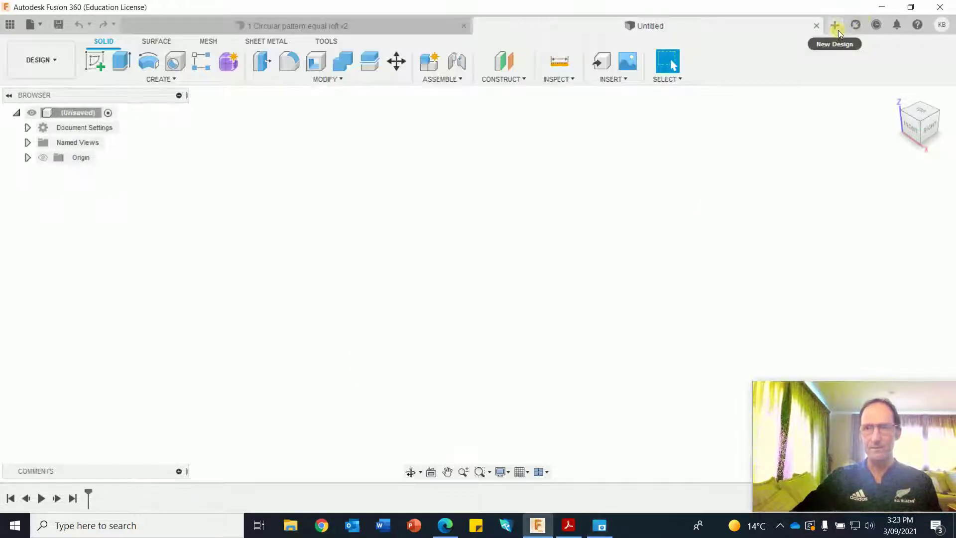
click(93, 64)
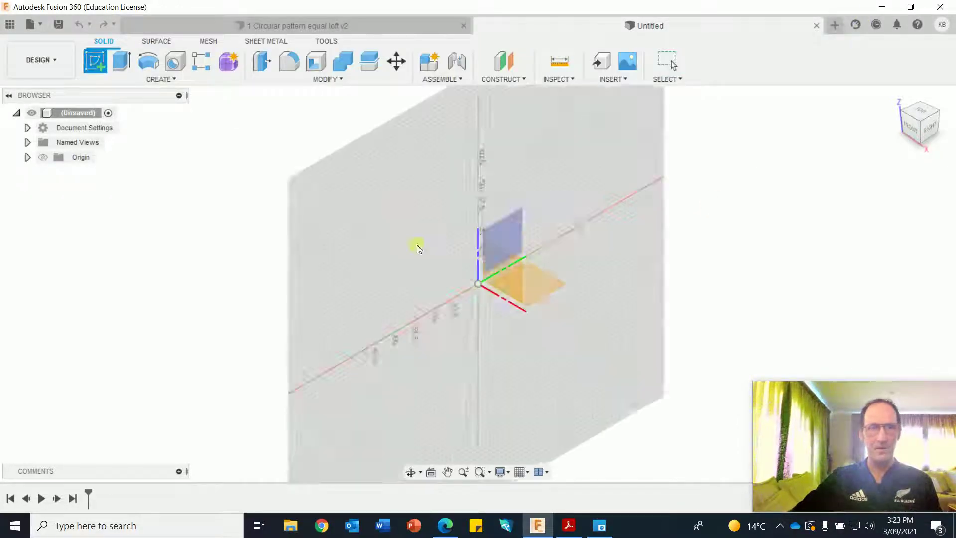
click(546, 286)
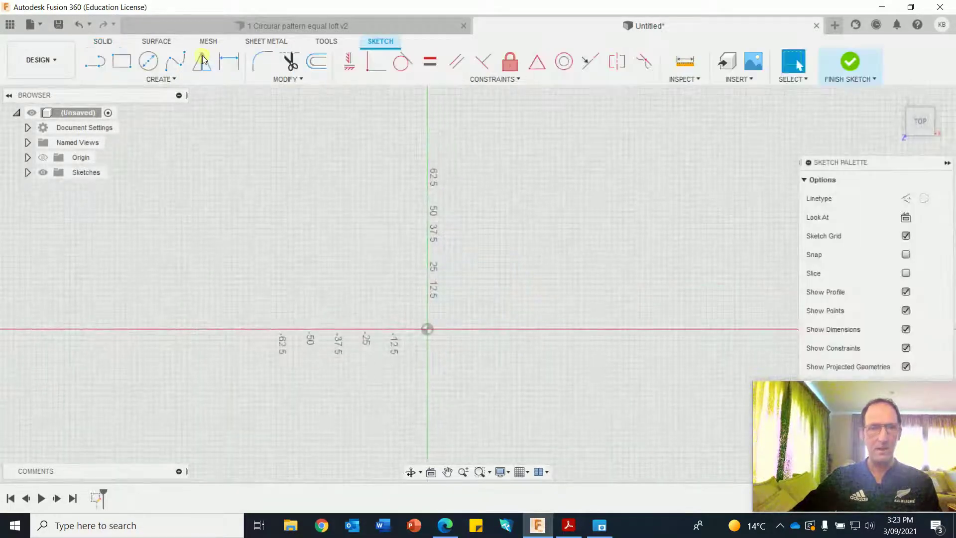
click(149, 61)
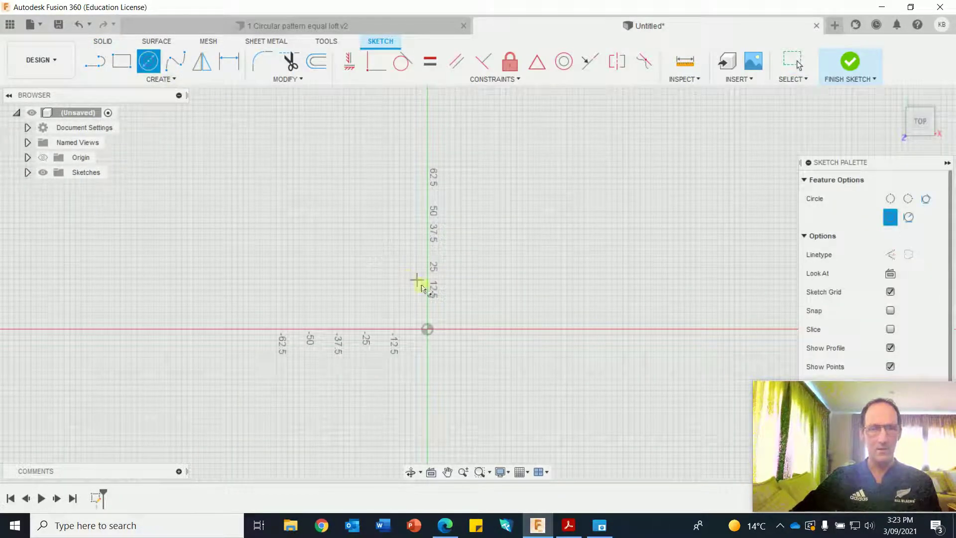
click(428, 330)
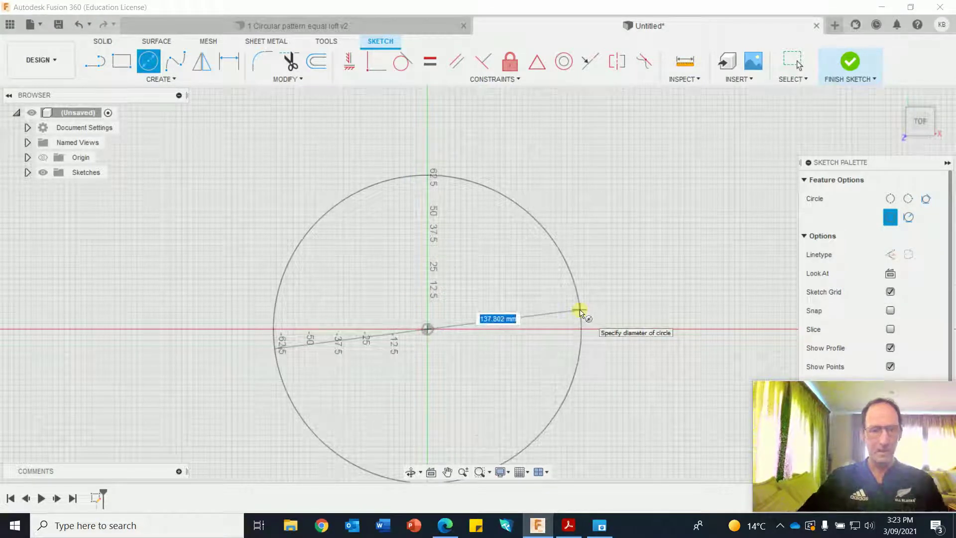
text(150)
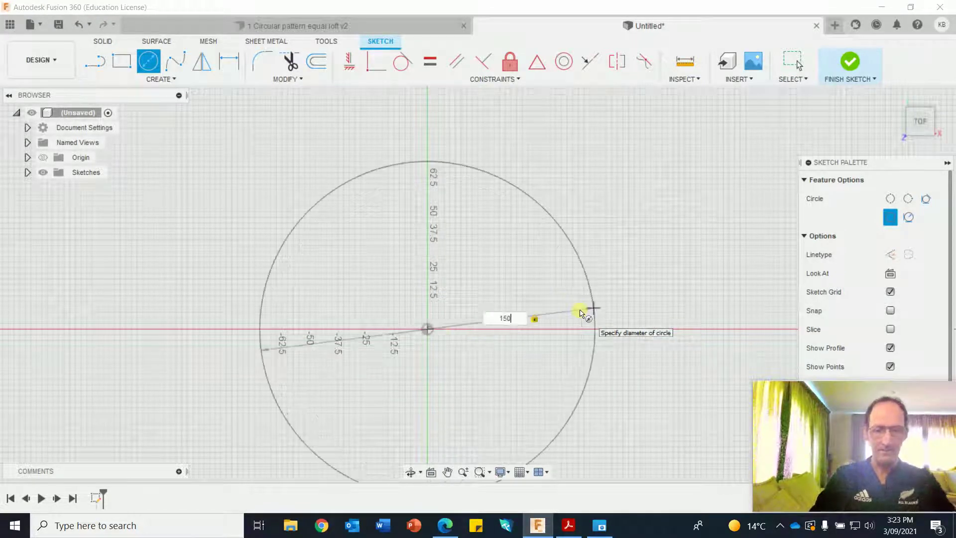
key(Return)
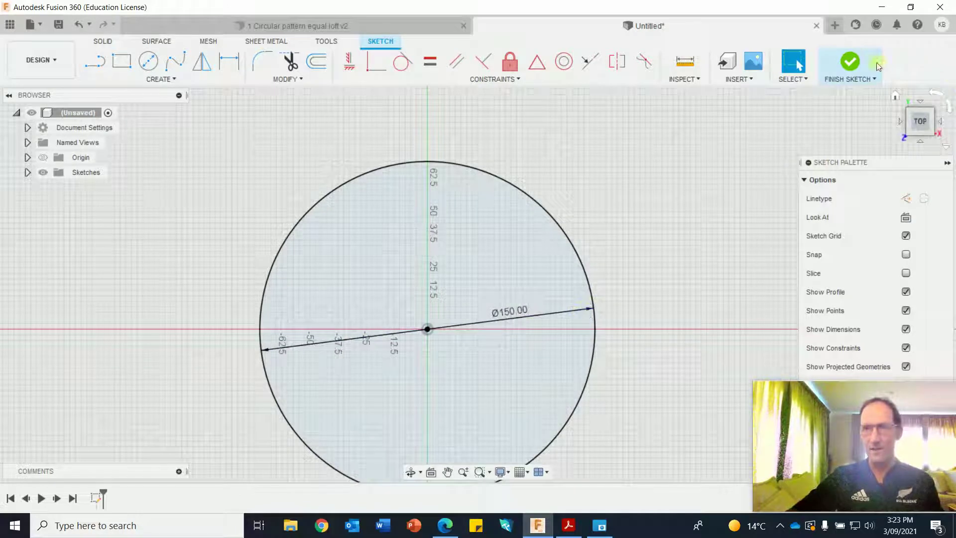
click(847, 61)
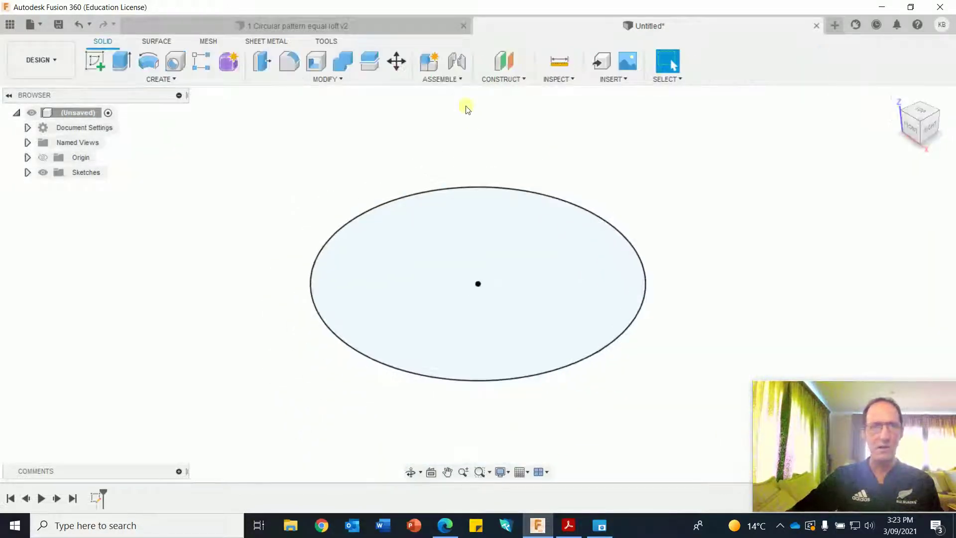
Create an offset plane from the circle profile at a distance of 180 mm
click(503, 80)
click(506, 92)
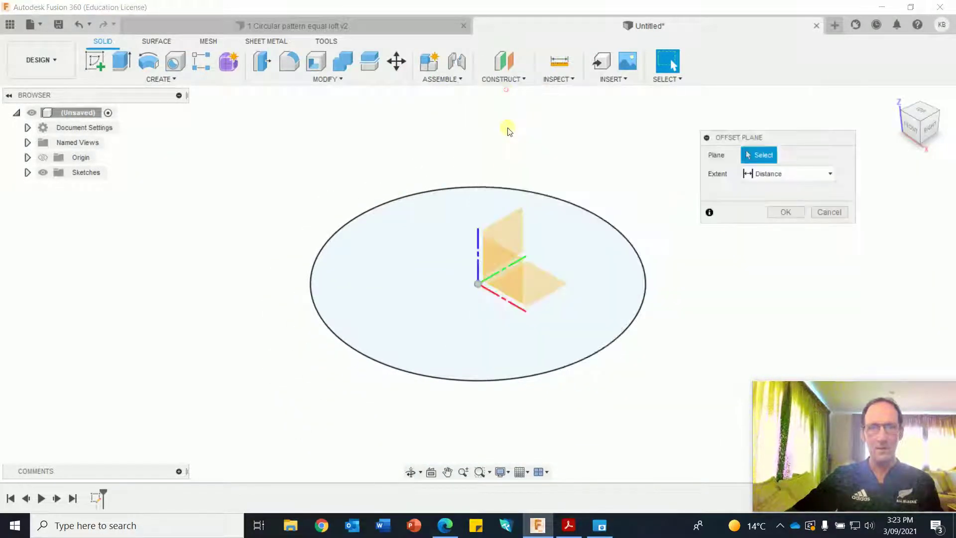
click(393, 253)
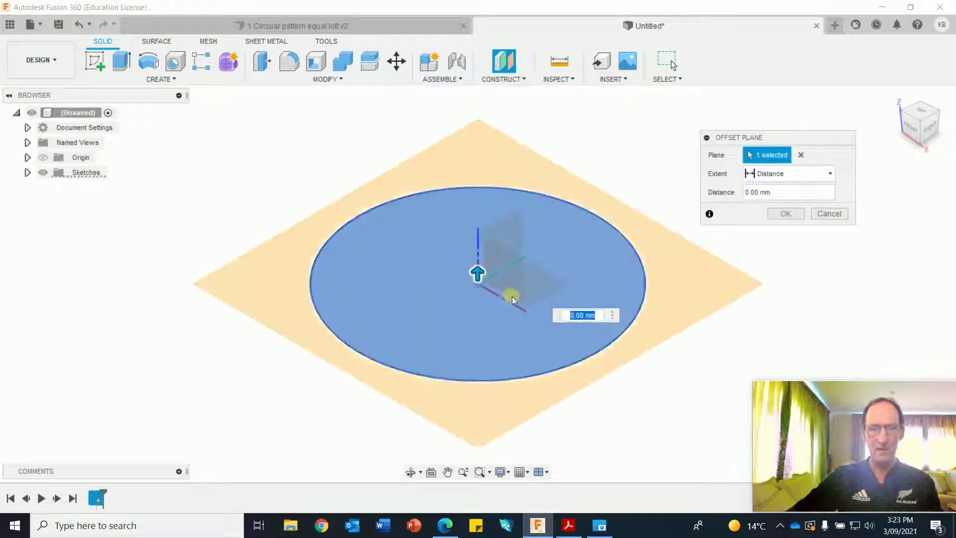
drag(479, 279, 485, 174)
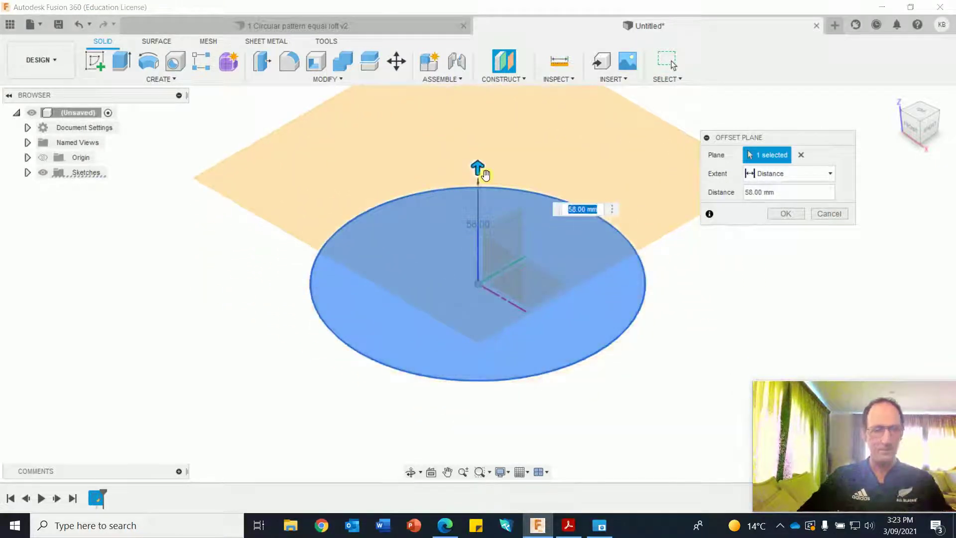
text(1)
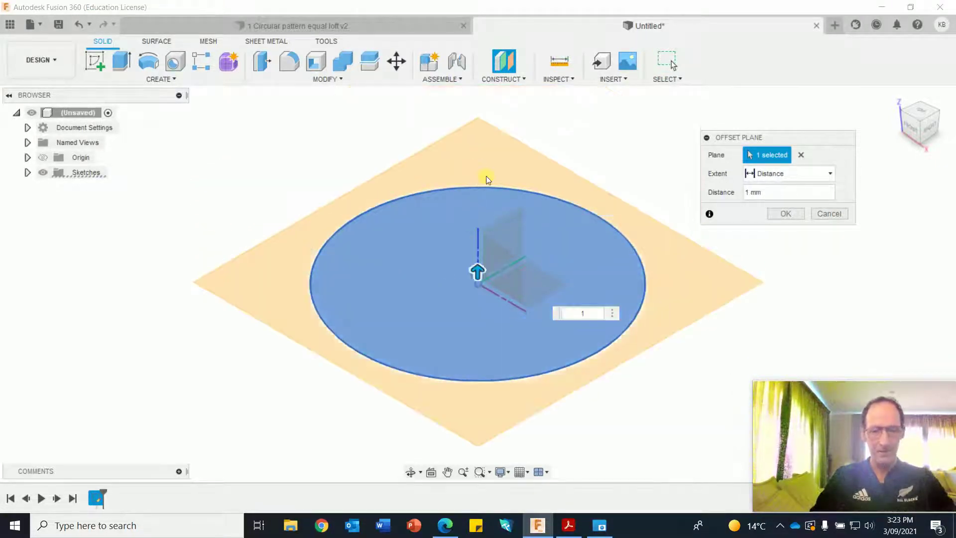
text(80)
key(Return)
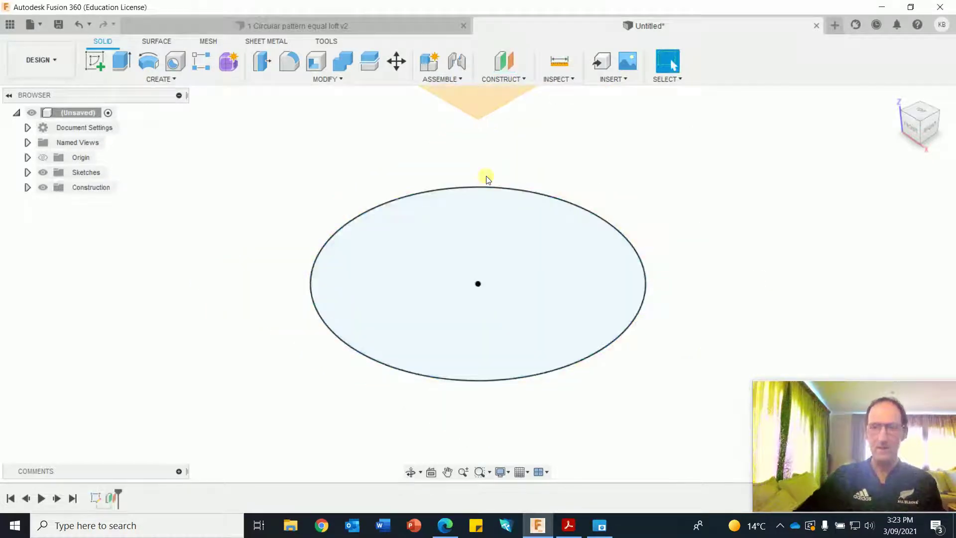
From the home view, start a new sketch on the raised offset plane
click(893, 99)
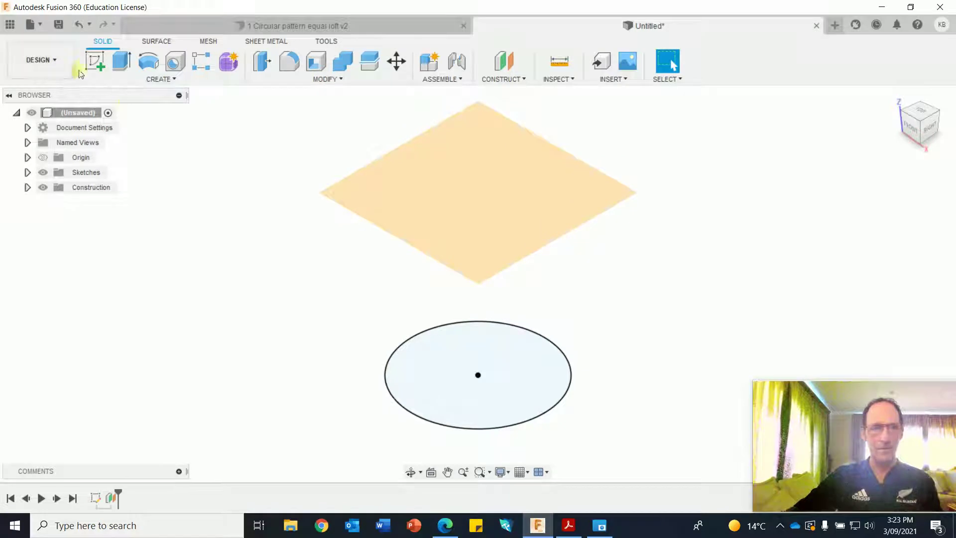
click(94, 63)
click(427, 181)
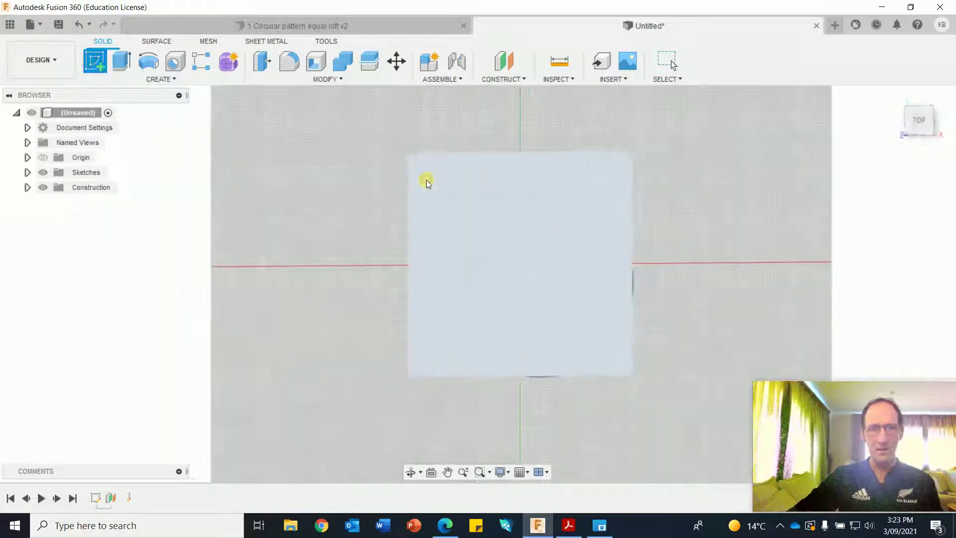
Draw a 210 mm construction circle centred on the origin, then turn construction mode off
click(906, 200)
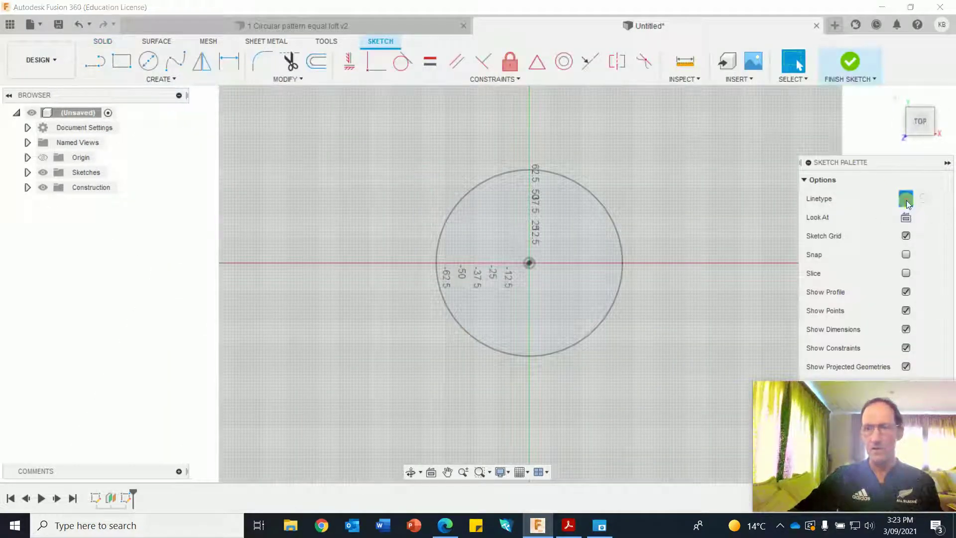
click(148, 61)
click(530, 262)
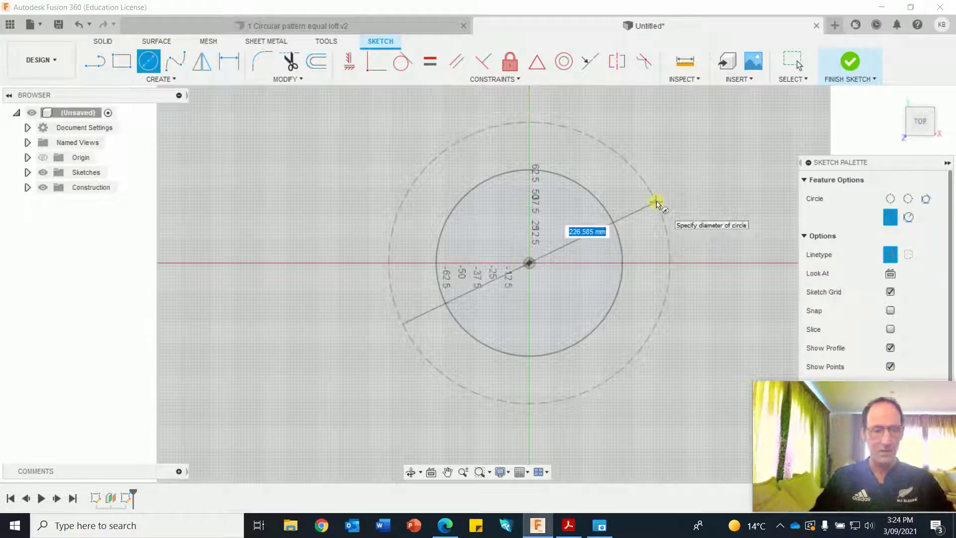
text(210)
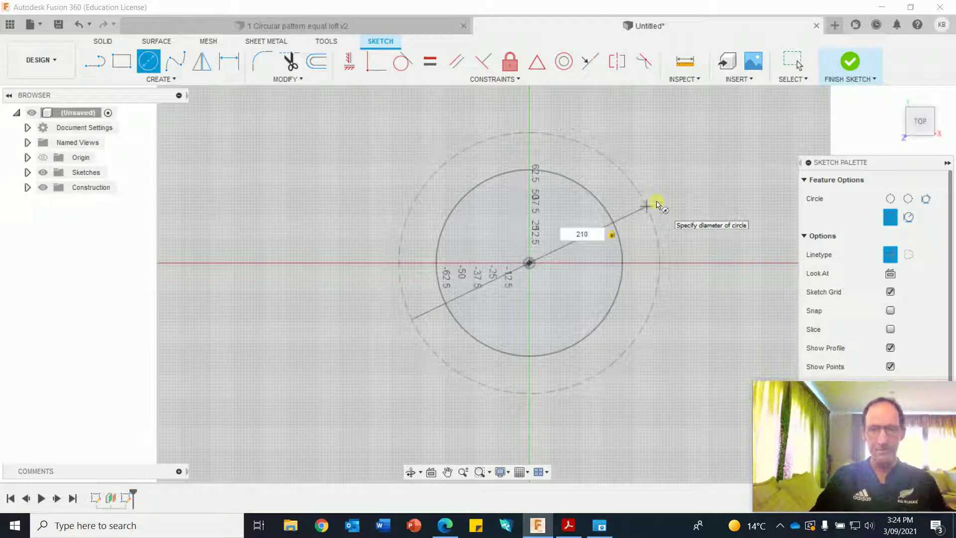
key(Return)
key(Escape)
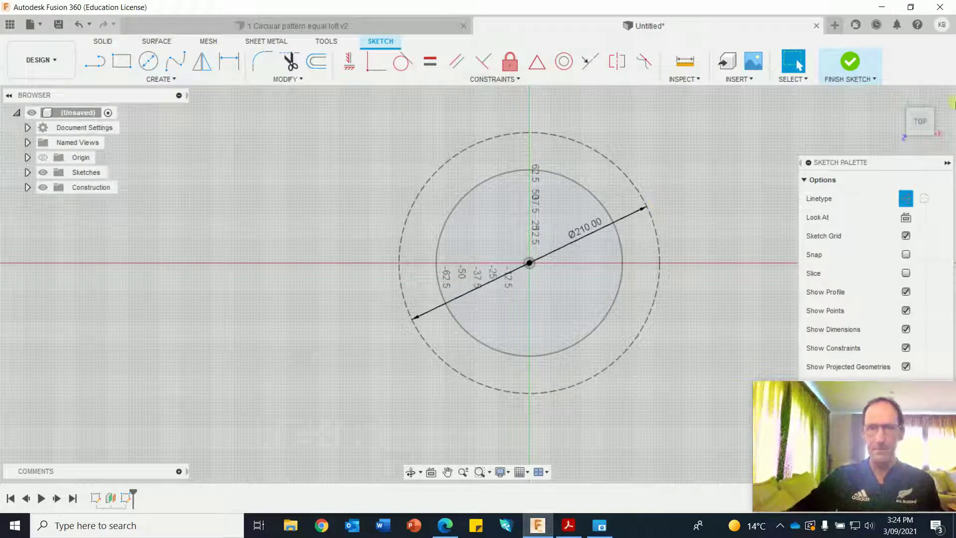
click(906, 198)
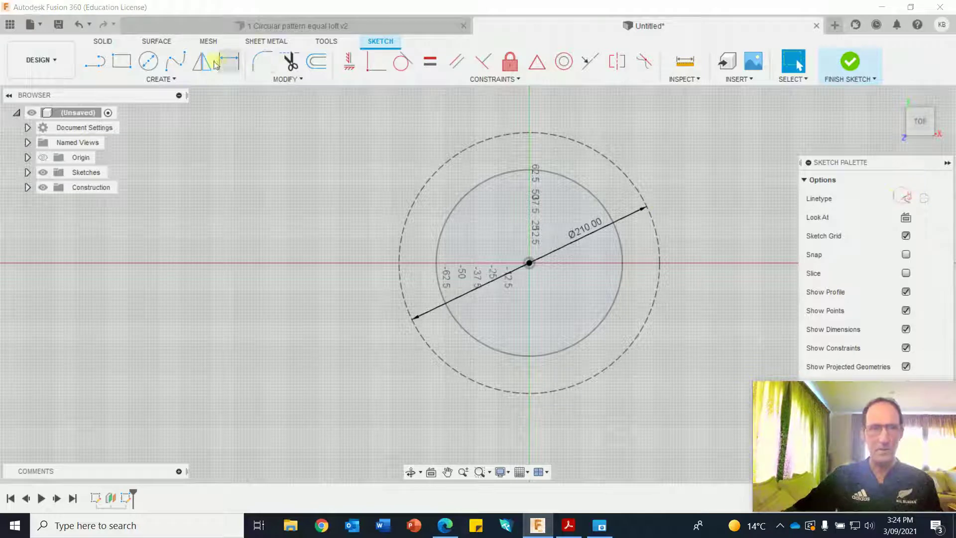
Draw an S-shaped fit-point spline weaving in and out across the top of the dashed circle
click(176, 61)
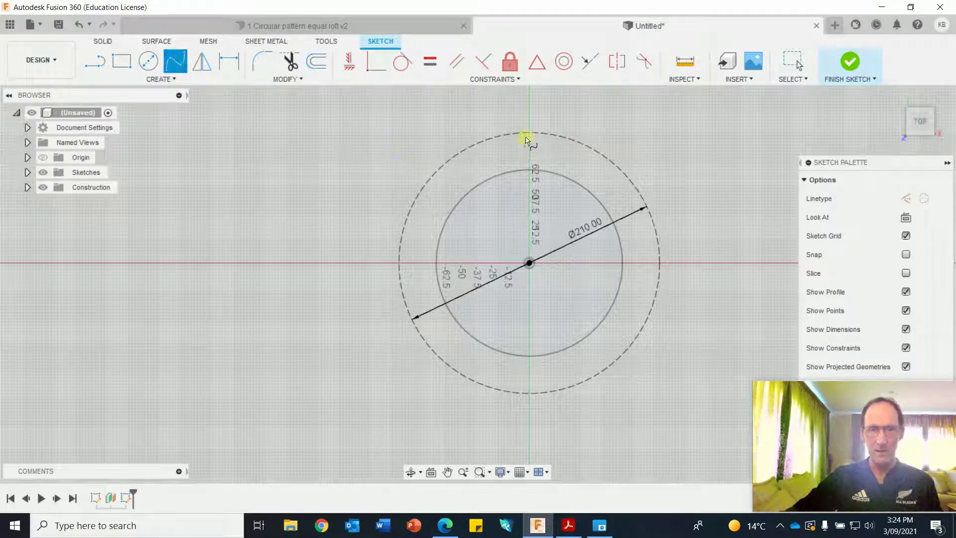
scroll(528, 138, up, 5)
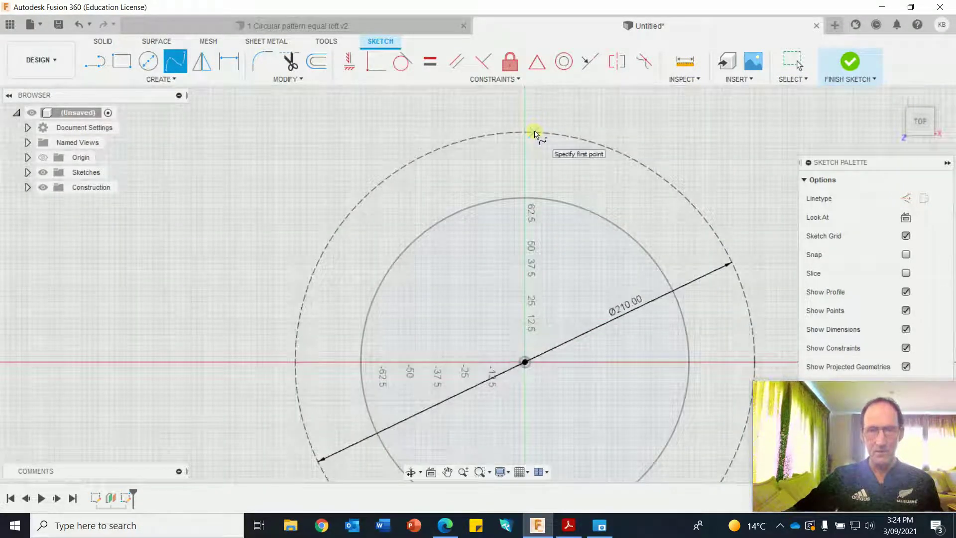
scroll(535, 133, up, 4)
mouse_move(535, 134)
middle_down()
mouse_move(514, 181)
mouse_move(488, 195)
middle_up()
click(490, 191)
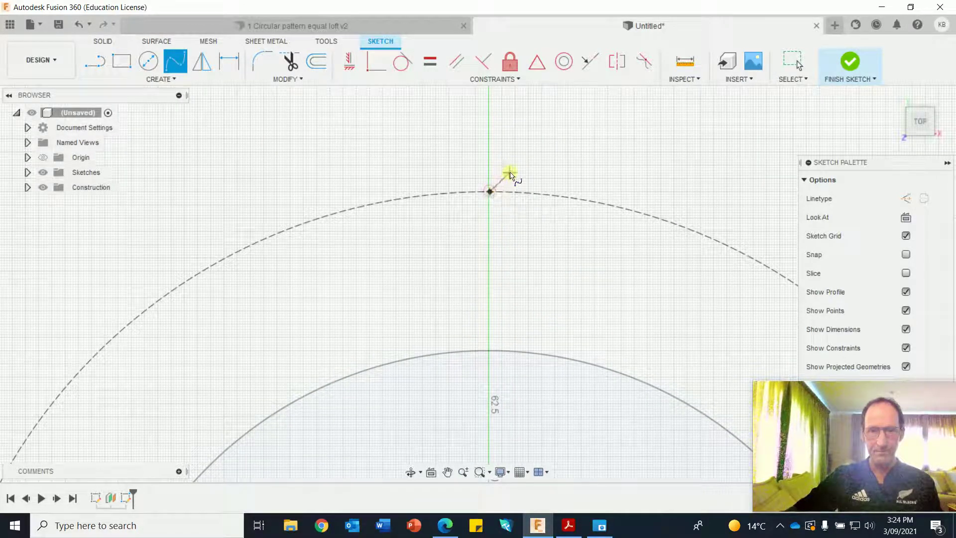
click(526, 174)
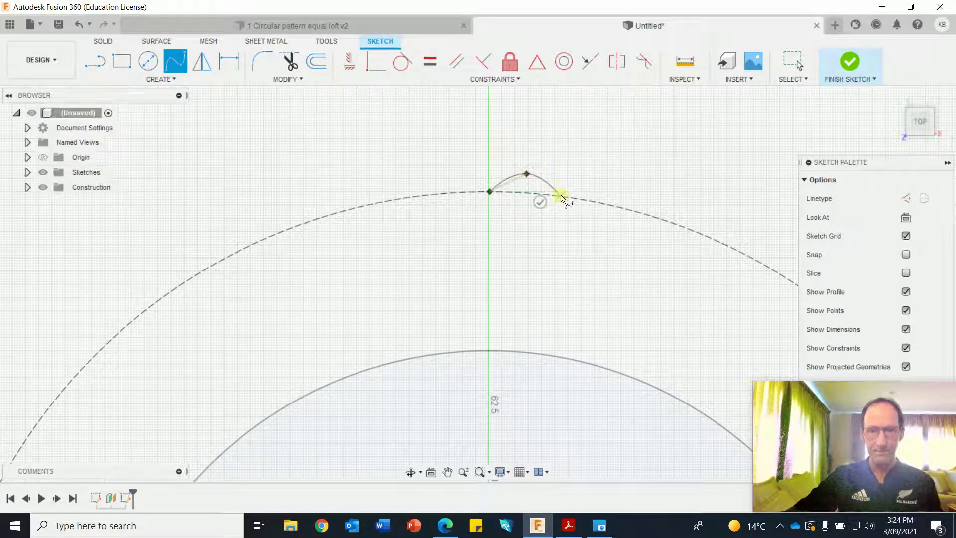
click(561, 196)
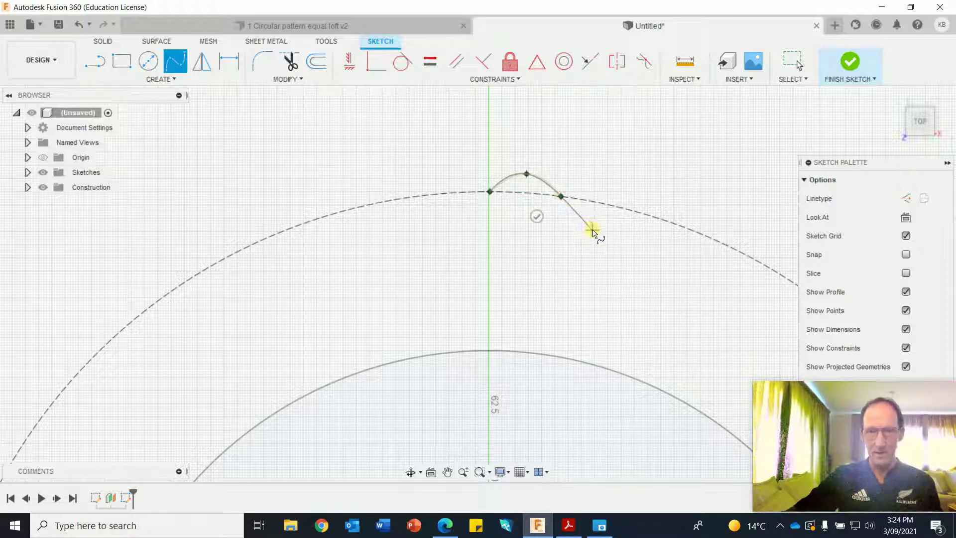
click(592, 231)
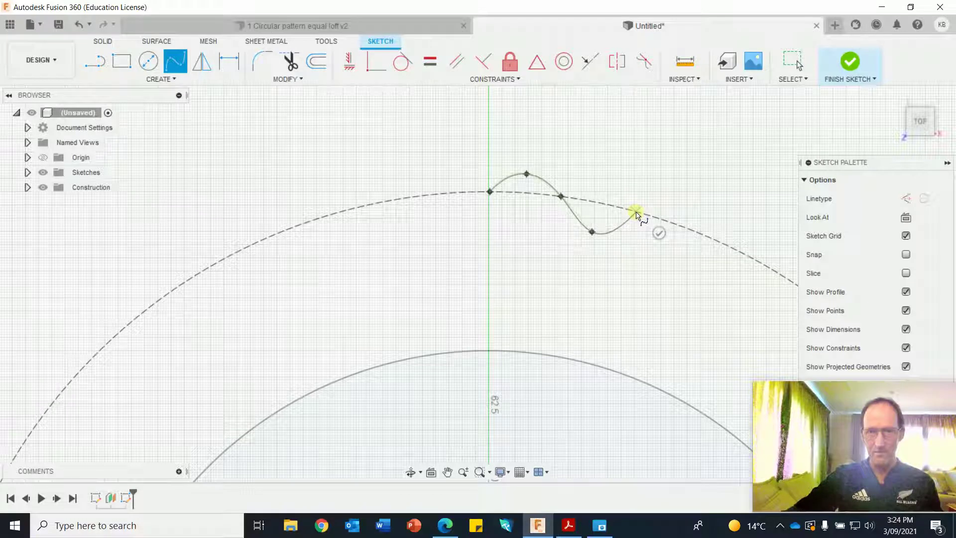
click(636, 212)
click(660, 233)
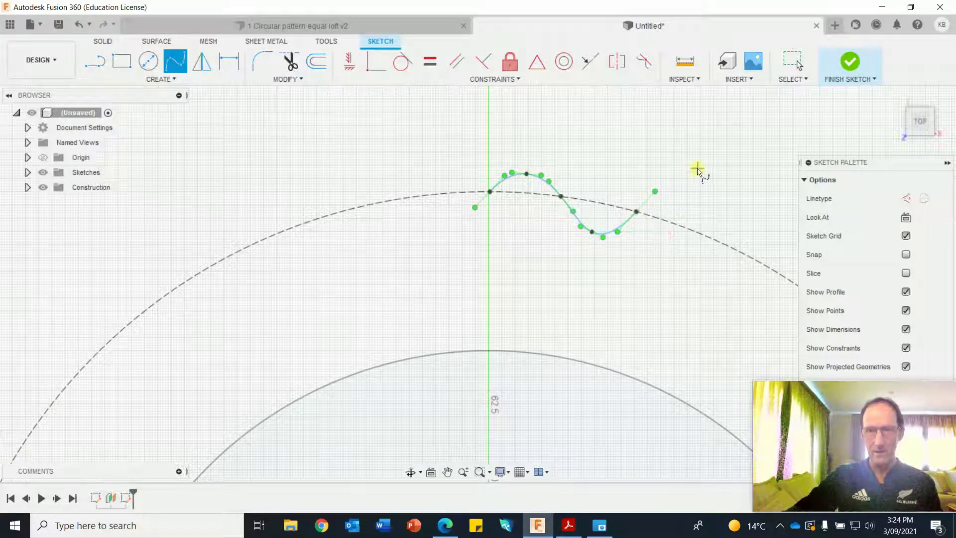
right_click(697, 170)
click(634, 173)
Add a sketch point where the wave crosses the dashed circle
click(597, 234)
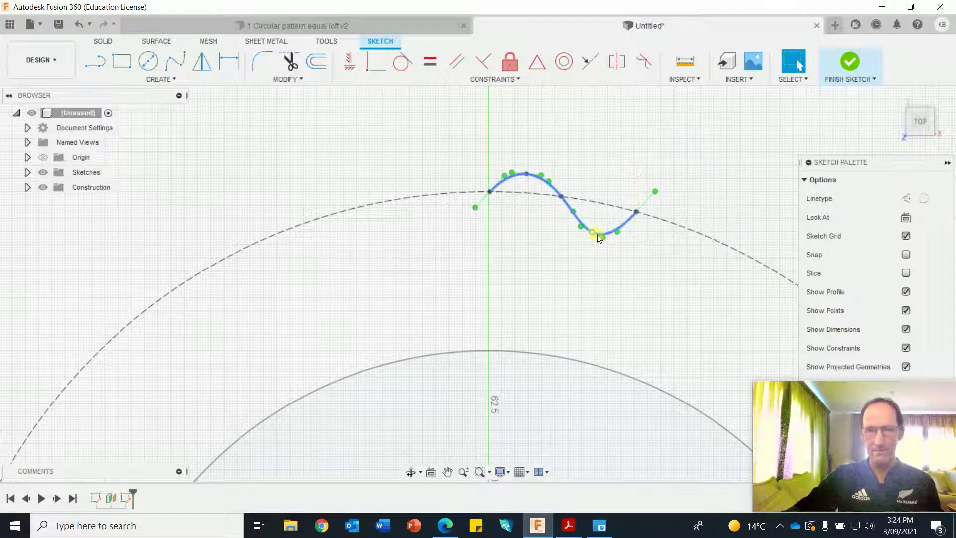
click(593, 231)
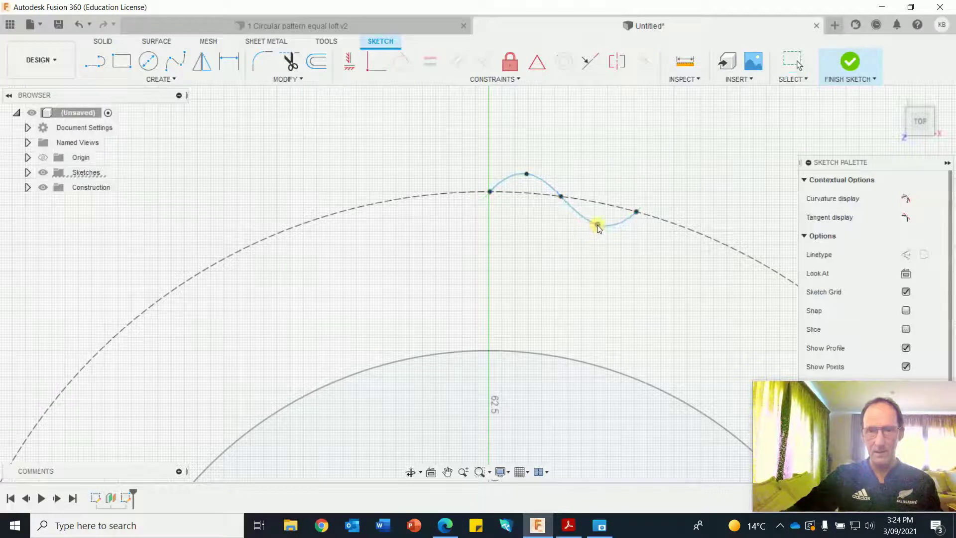
click(566, 197)
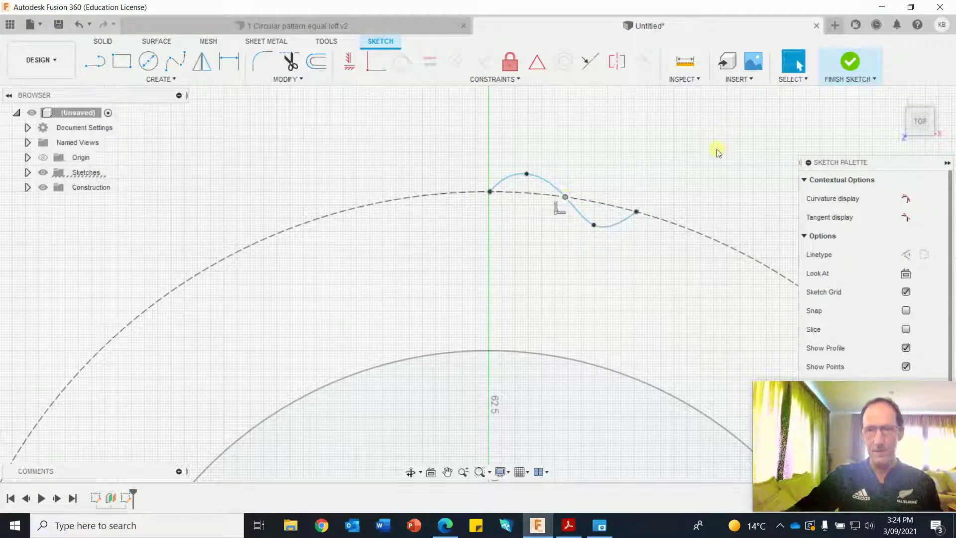
key(Escape)
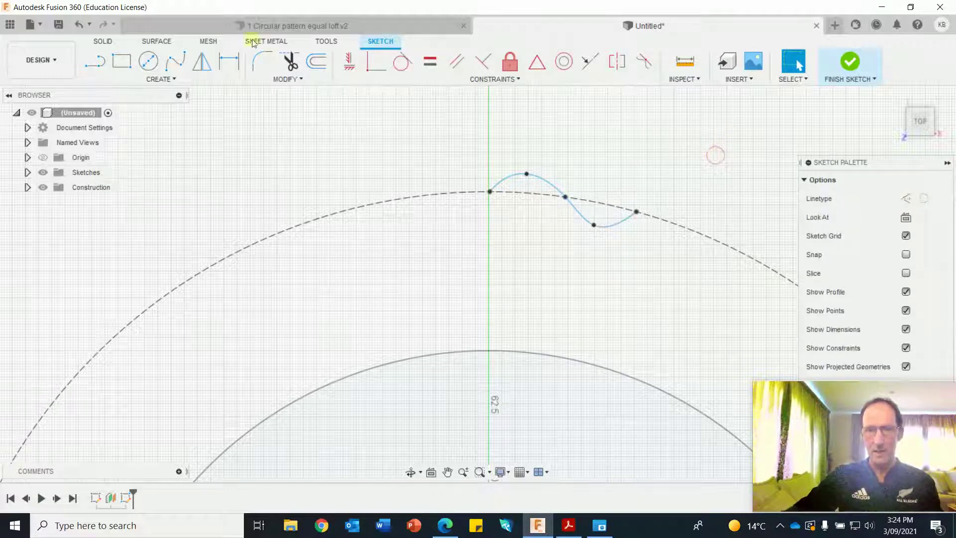
Set up a circular pattern of the wave spline centred on the sketch origin
click(166, 81)
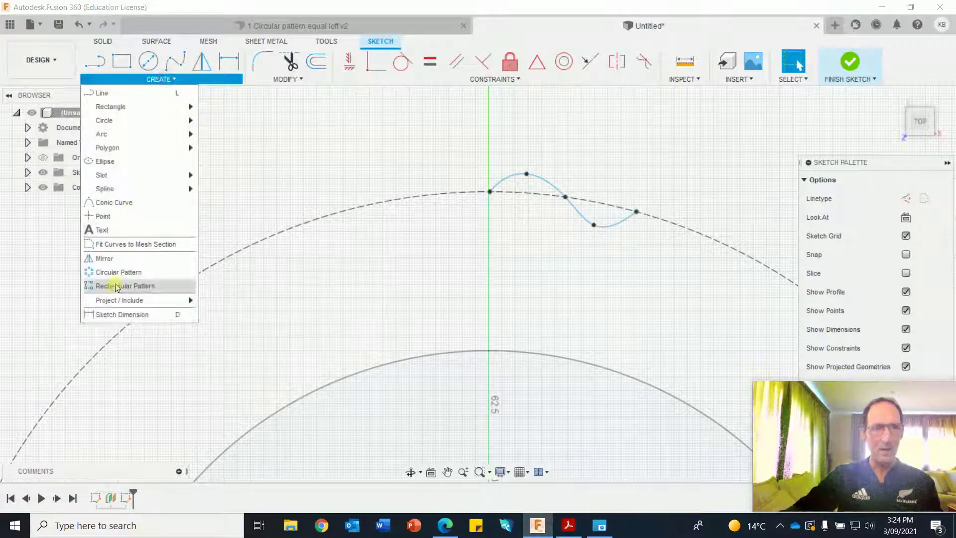
click(112, 273)
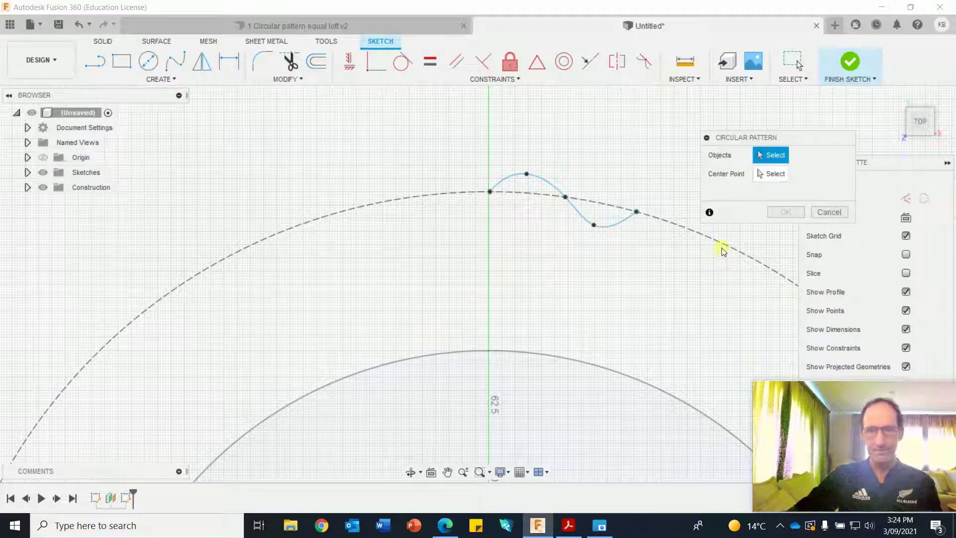
click(545, 190)
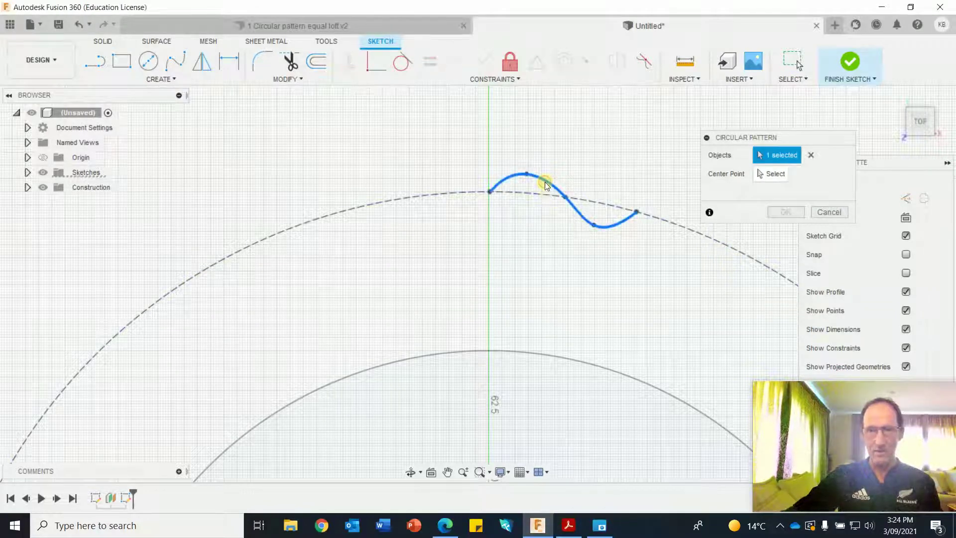
scroll(658, 302, down, 5)
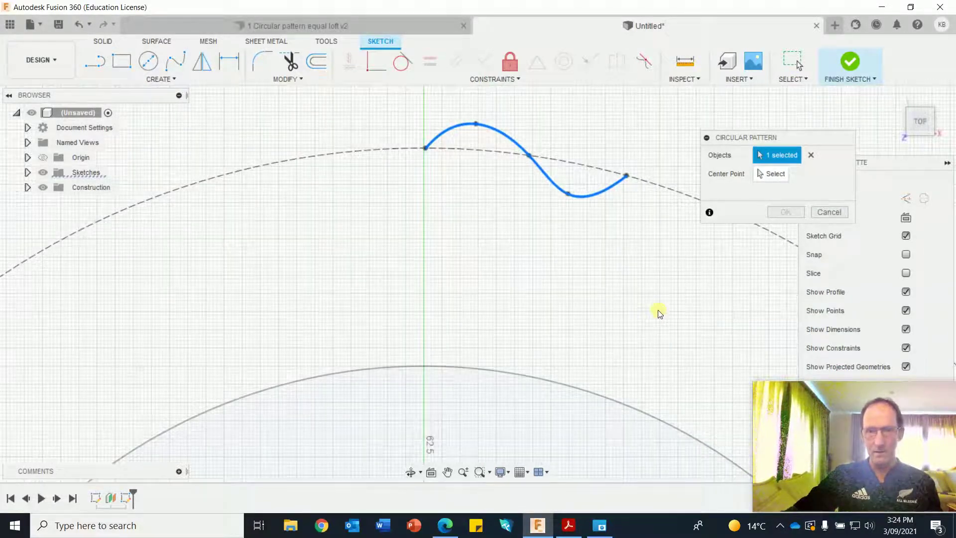
mouse_move(655, 320)
middle_down()
mouse_move(630, 192)
mouse_move(607, 202)
middle_up()
click(774, 173)
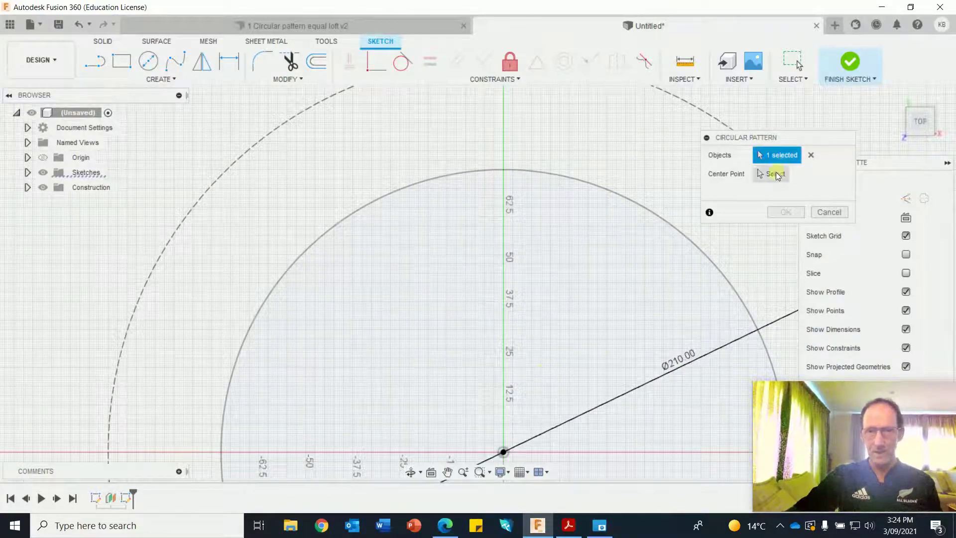
click(502, 452)
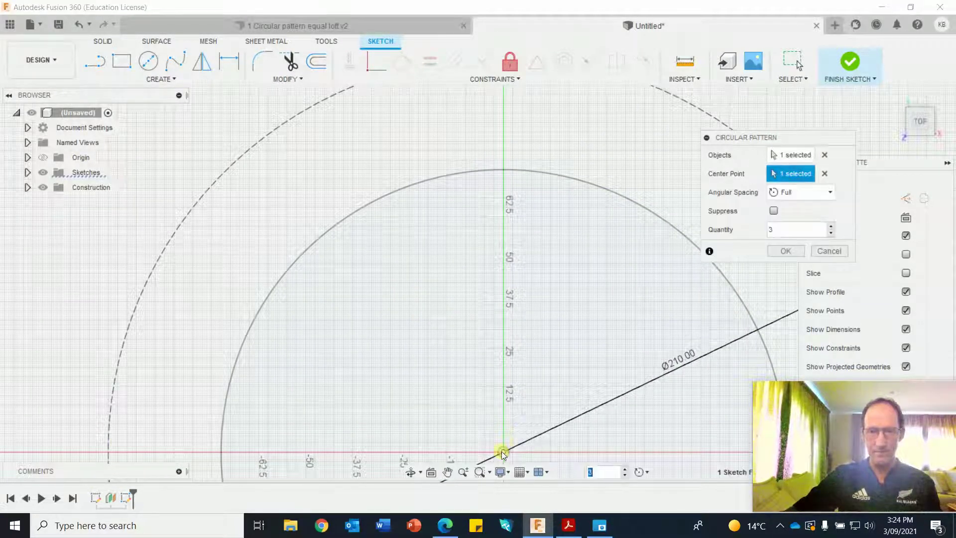
scroll(523, 340, up, 1)
scroll(524, 339, down, 3)
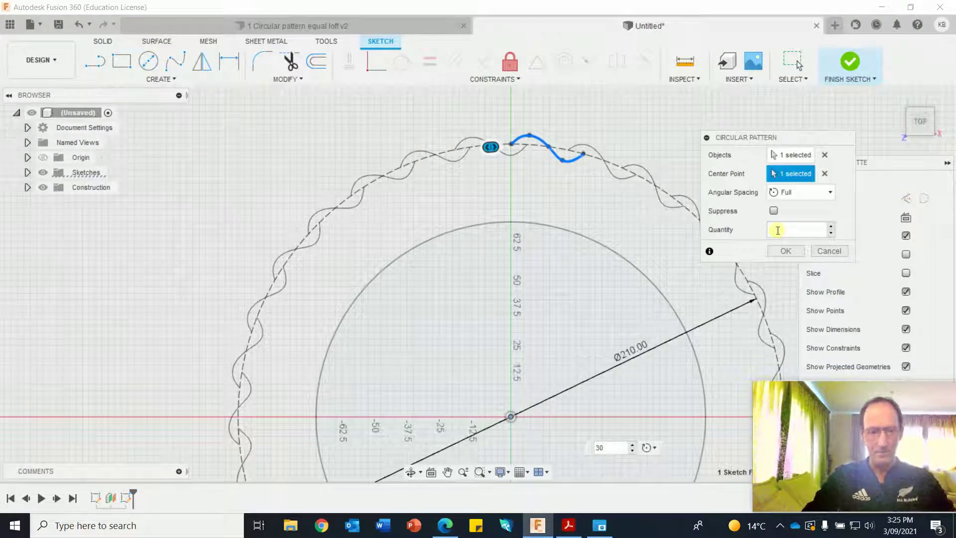
Set the pattern quantity to 23 copies and confirm it
click(777, 230)
text(28)
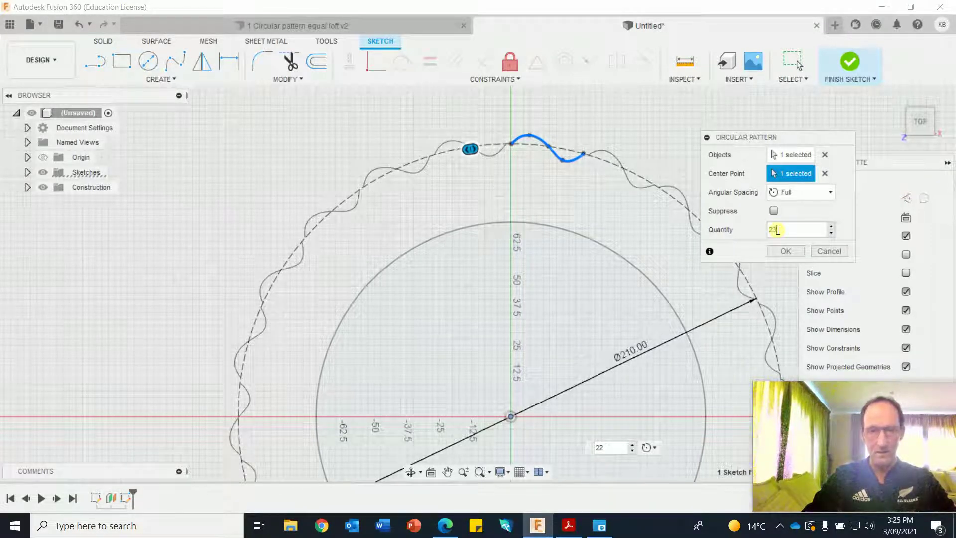
key(BackSpace)
text(3)
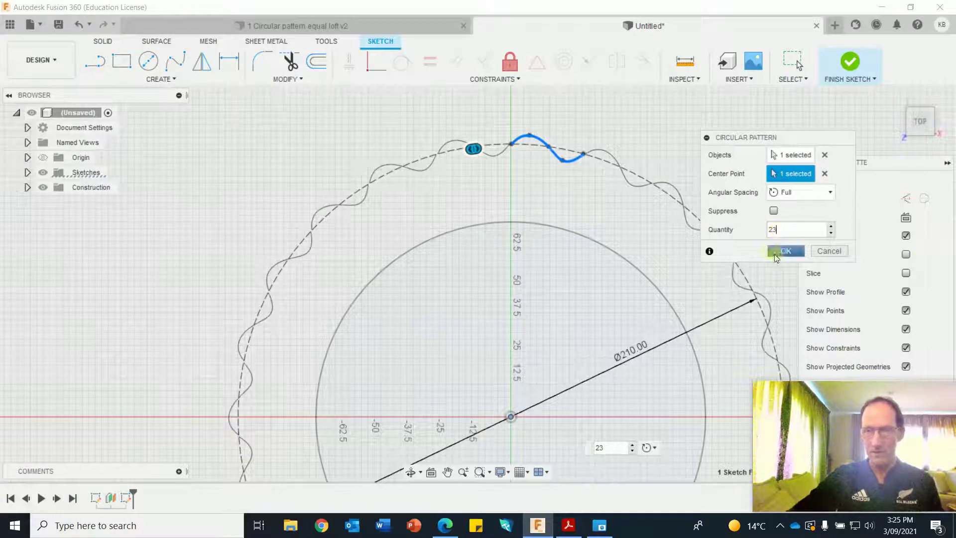
click(783, 249)
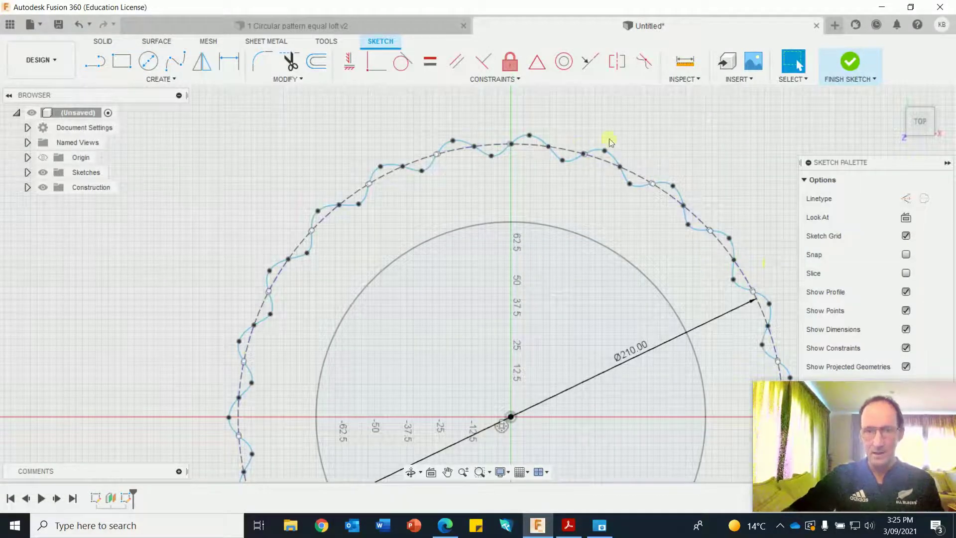
Nudge the upper fit point of the wave right of centre slightly right, then finish the sketch
scroll(611, 142, up, 5)
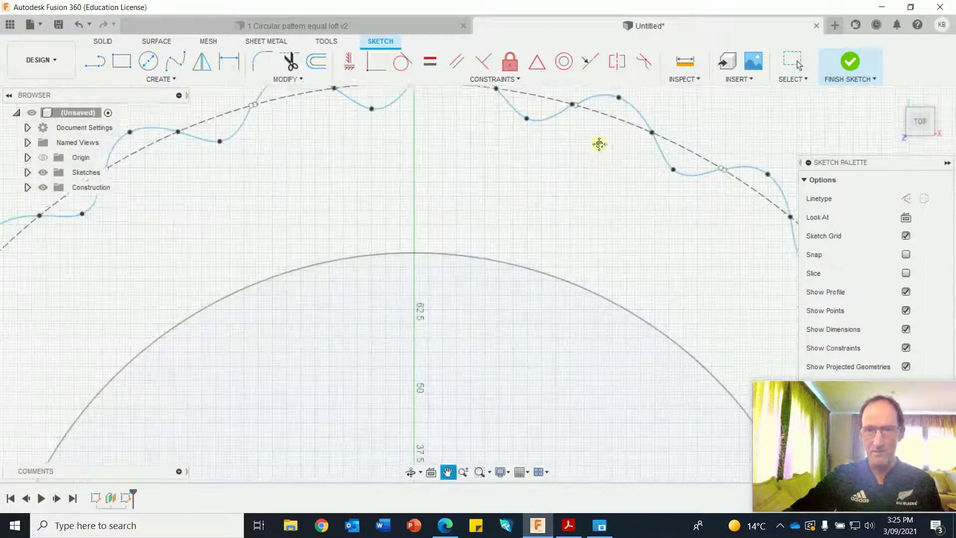
middle_drag(600, 144, 589, 262)
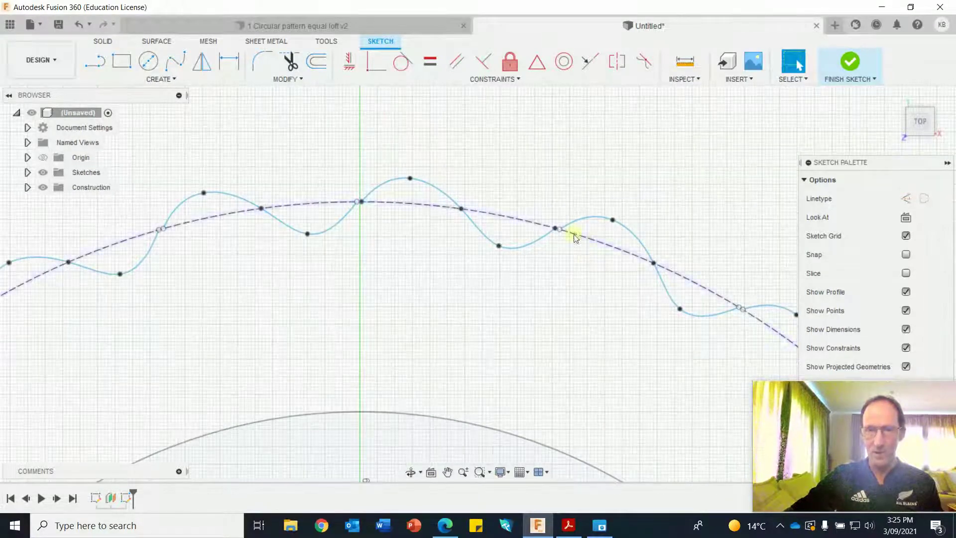
click(558, 228)
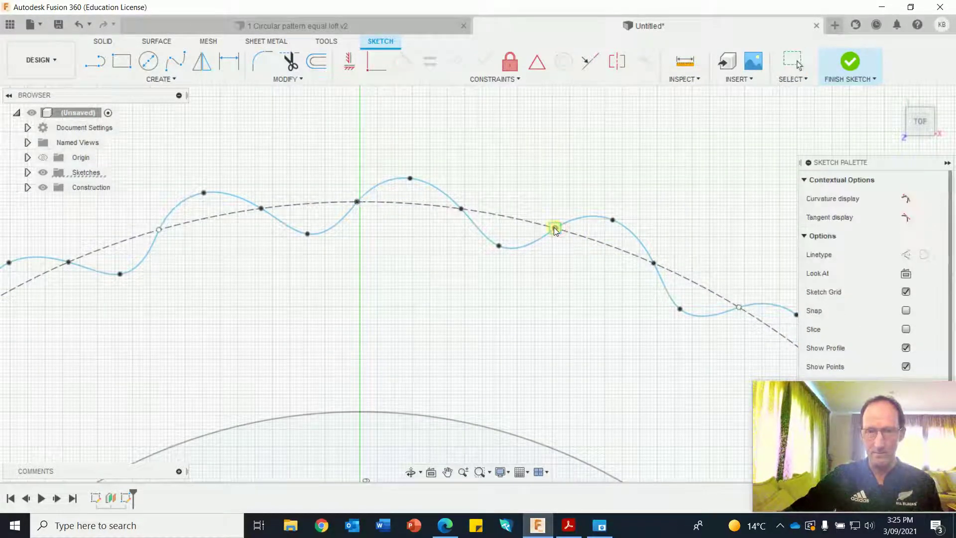
click(589, 298)
click(654, 264)
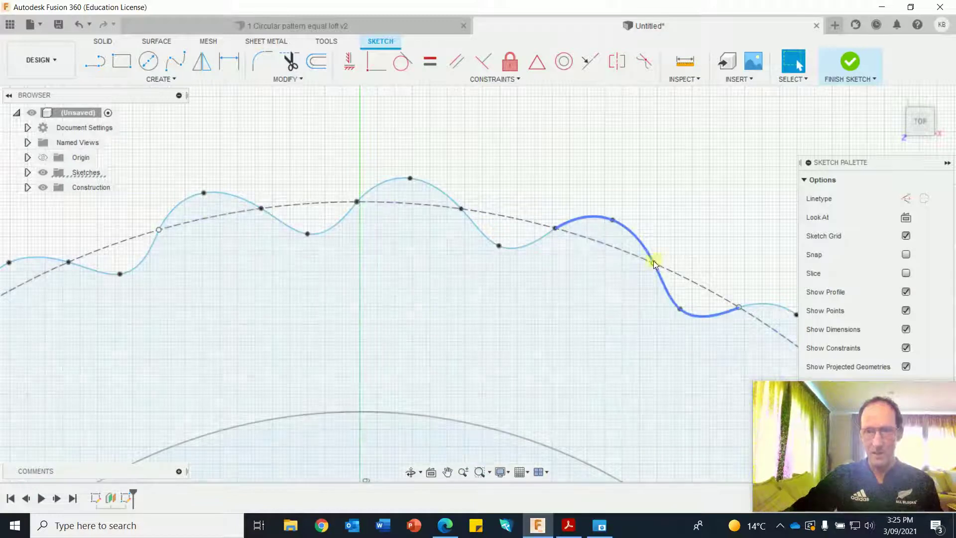
click(655, 264)
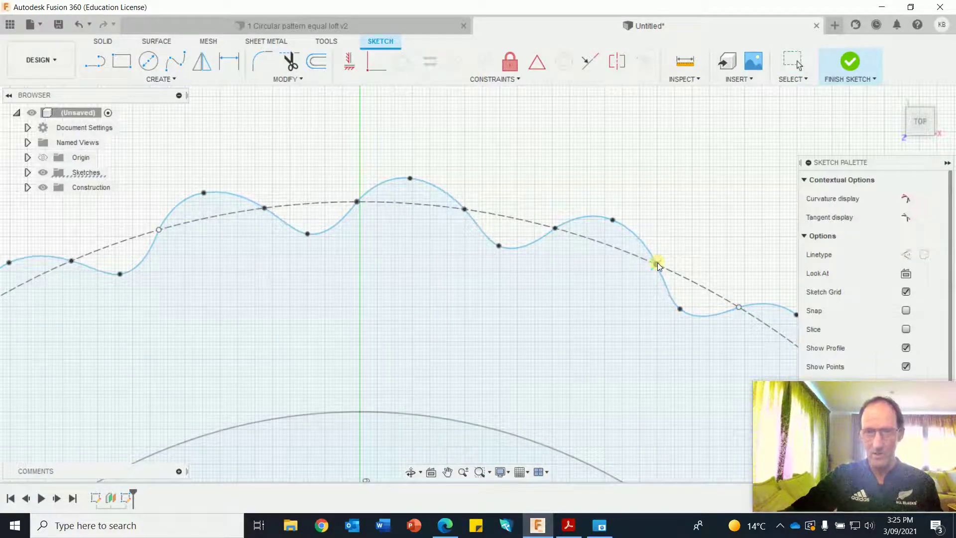
click(612, 223)
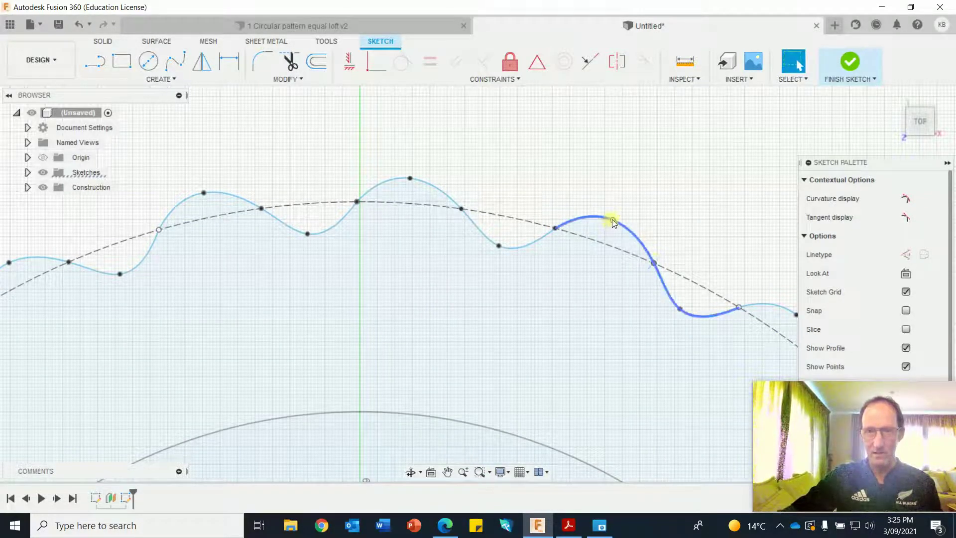
drag(614, 220, 616, 219)
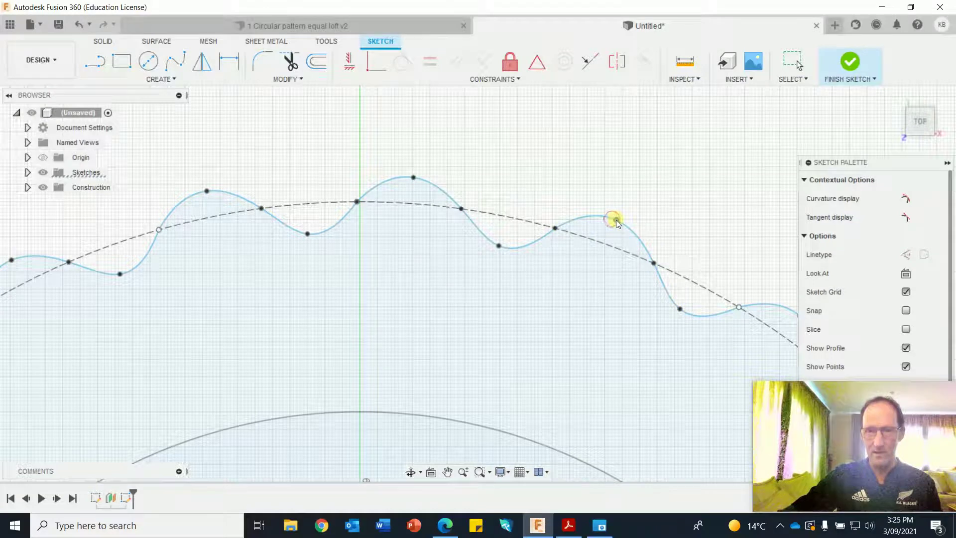
click(848, 64)
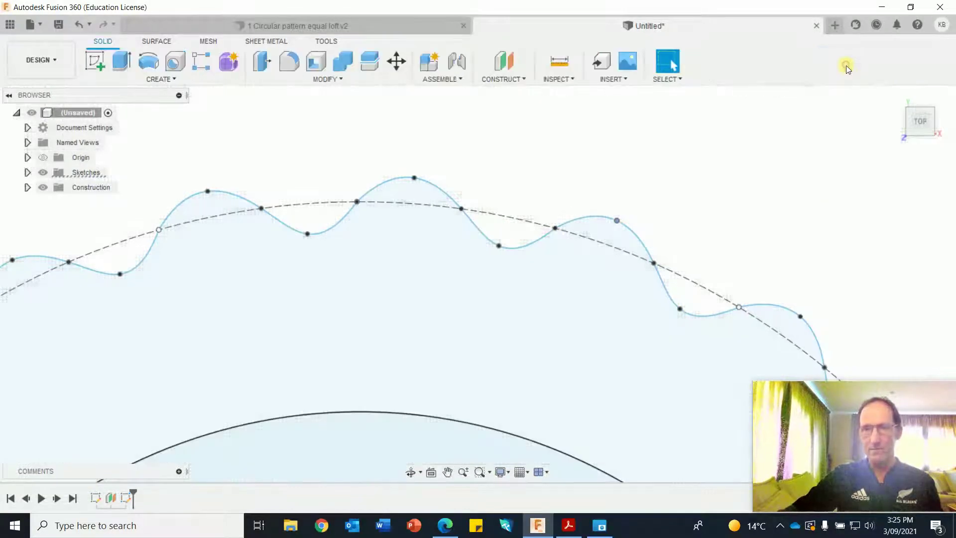
Loft from the 150 mm base circle as profile 1 to the corrugated ring as profile 2
click(897, 97)
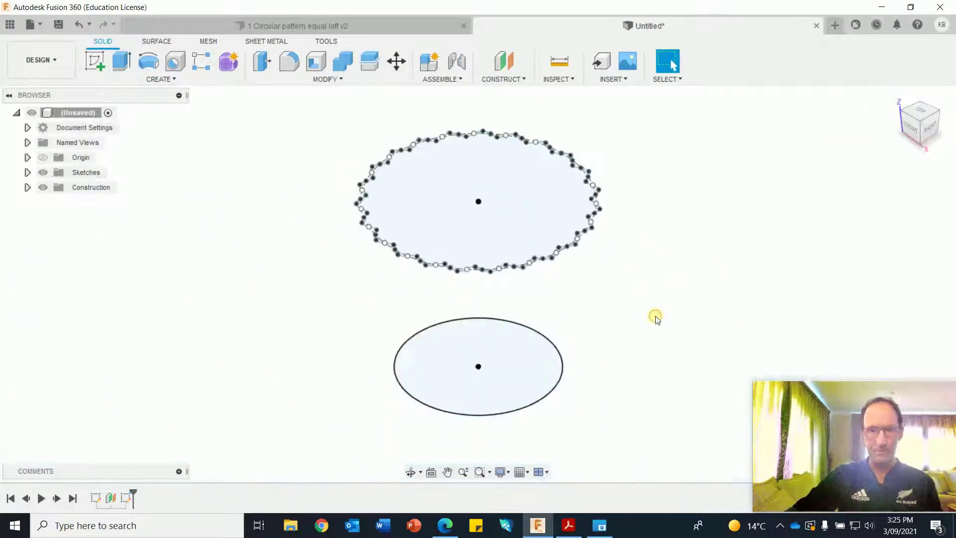
click(162, 79)
click(96, 189)
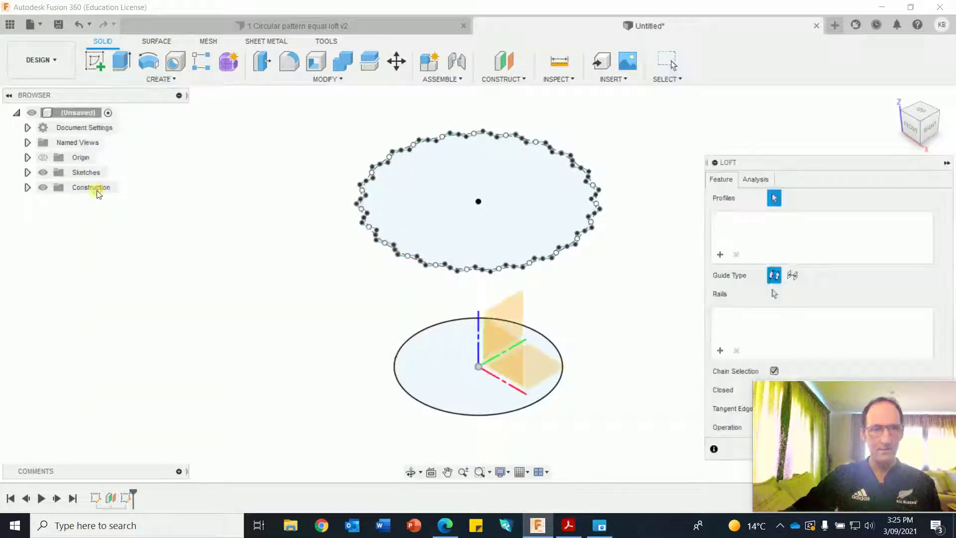
click(429, 365)
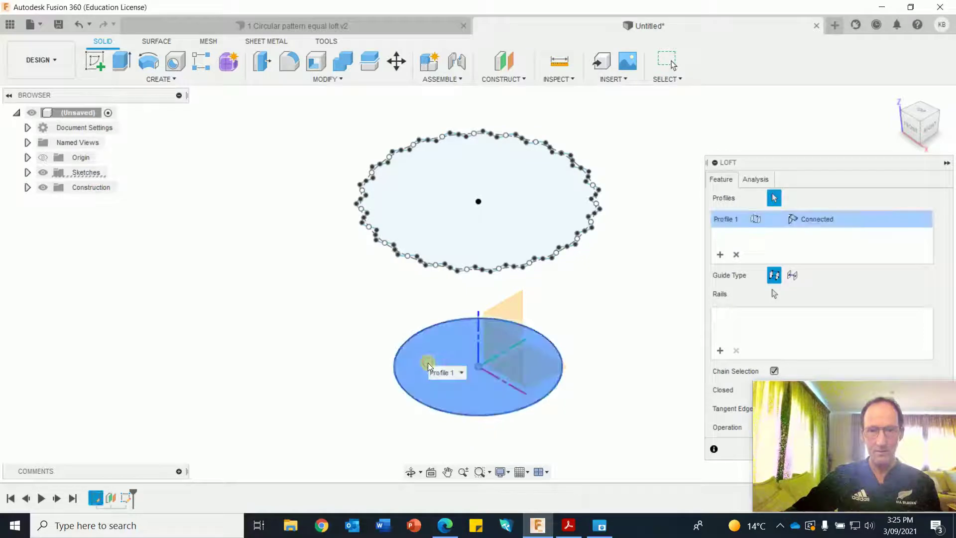
click(442, 210)
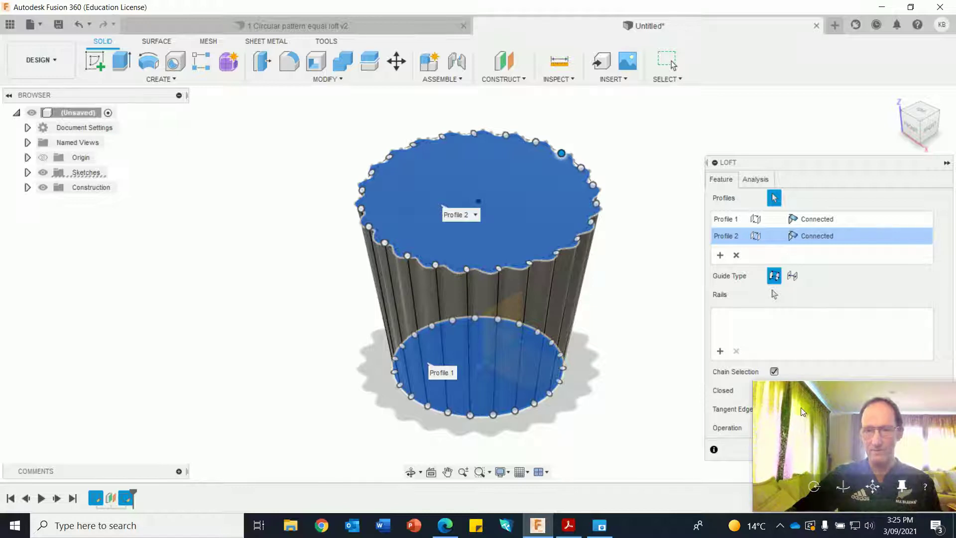
click(884, 449)
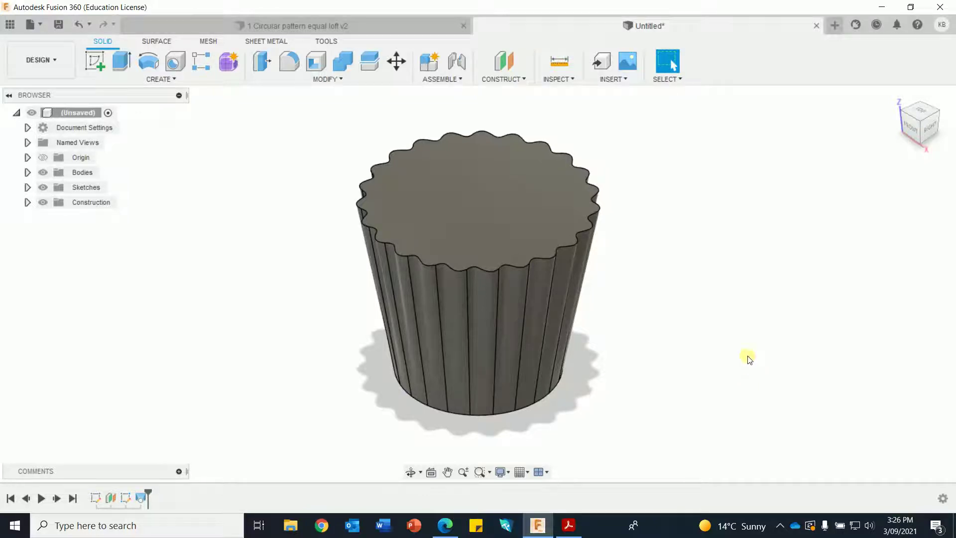
Shell the body with the top face removed and a 3 mm inside wall thickness
click(315, 61)
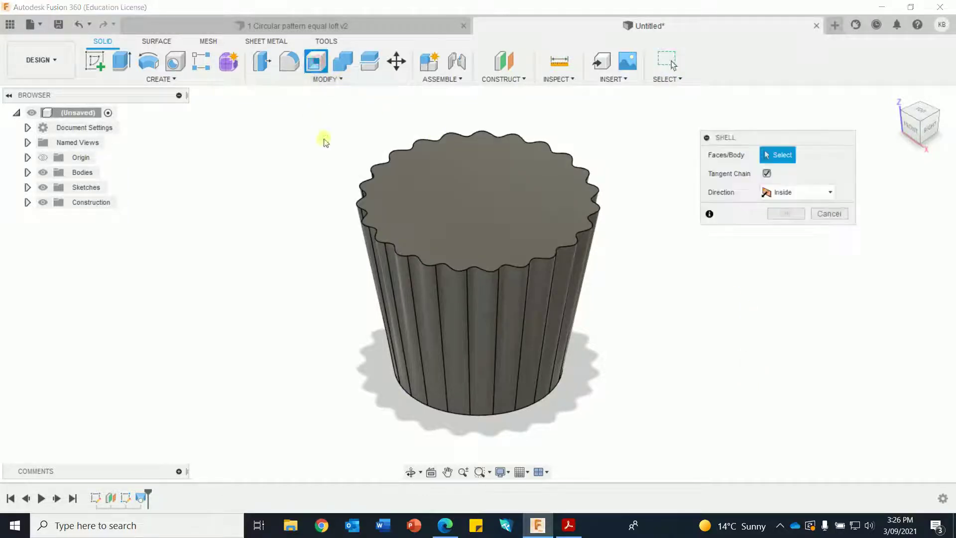
click(492, 217)
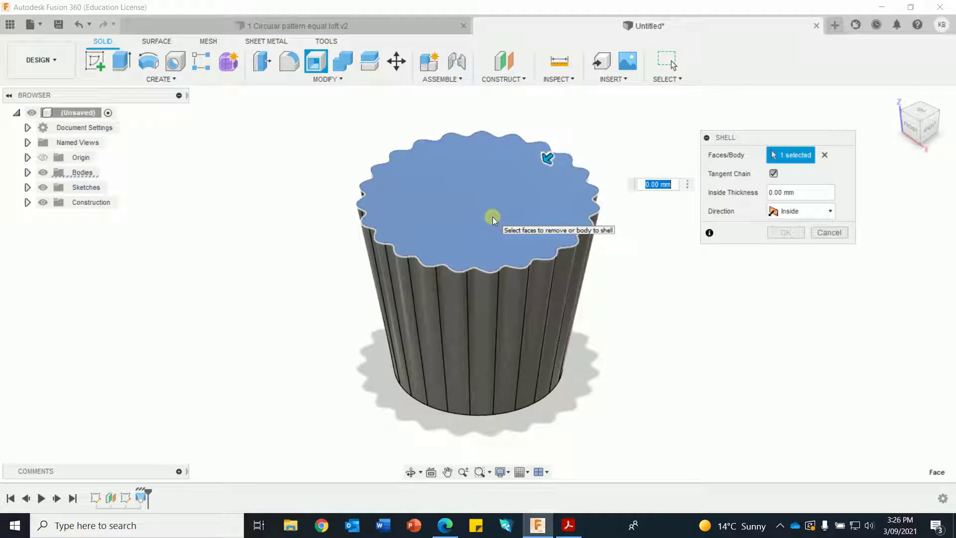
text(2)
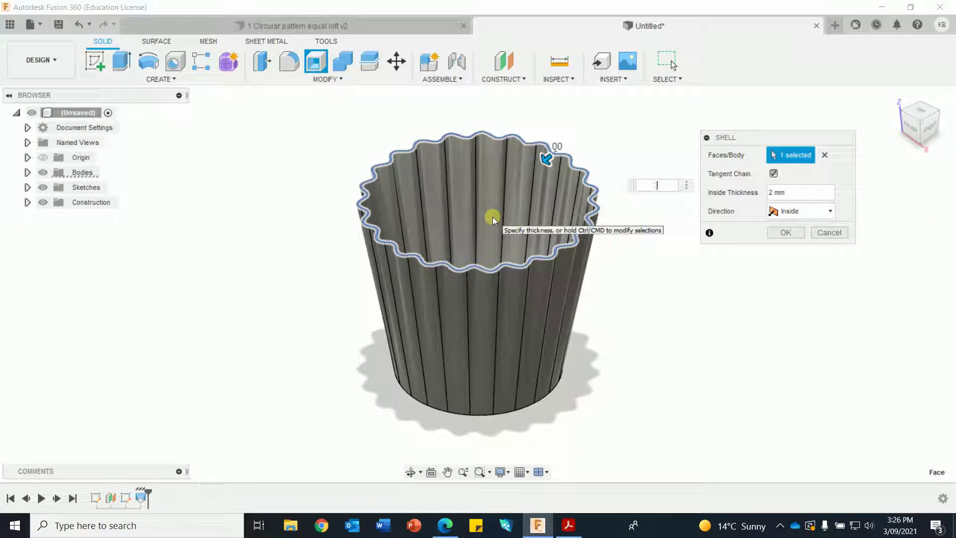
text(3)
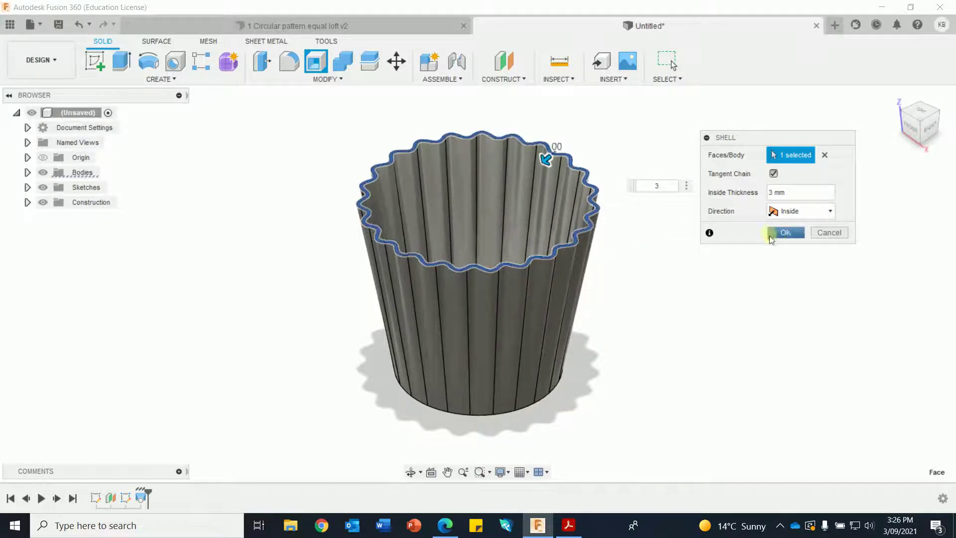
click(796, 234)
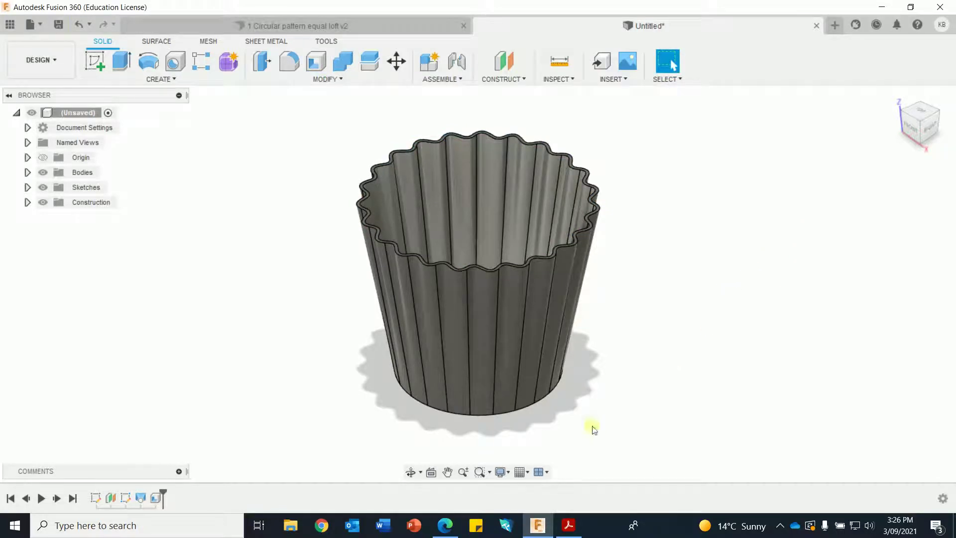
Check the light fittings PDF for reference, then minimise it
click(566, 533)
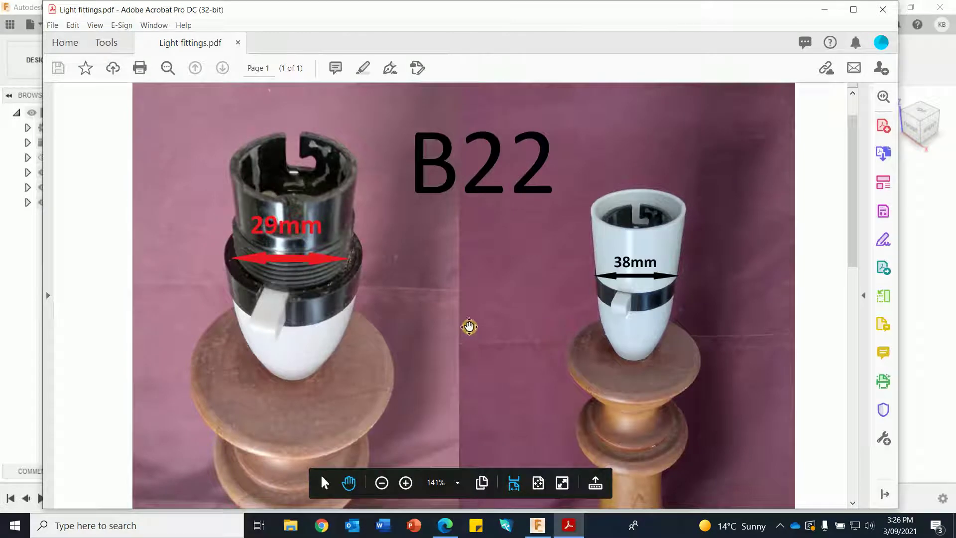
scroll(470, 326, down, 5)
scroll(500, 327, up, 2)
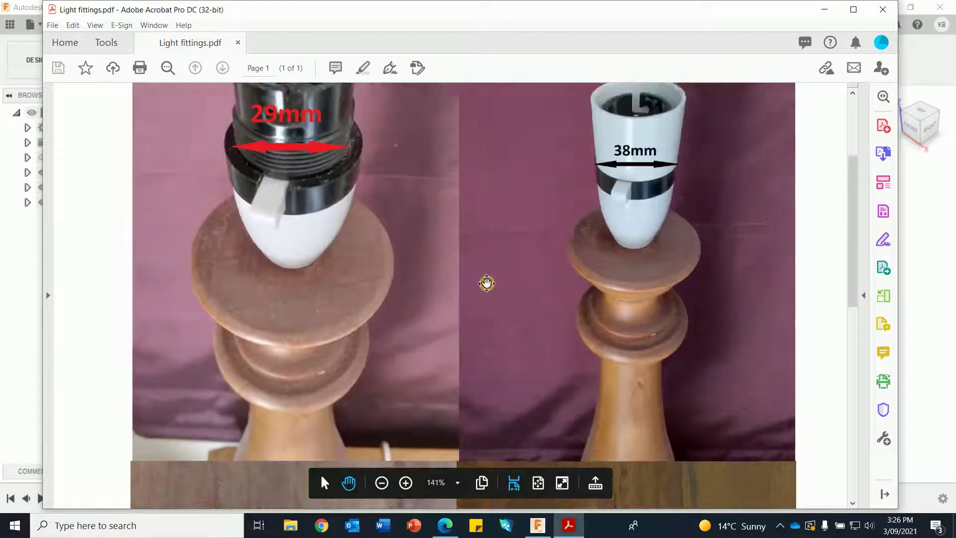
scroll(487, 283, up, 3)
click(825, 10)
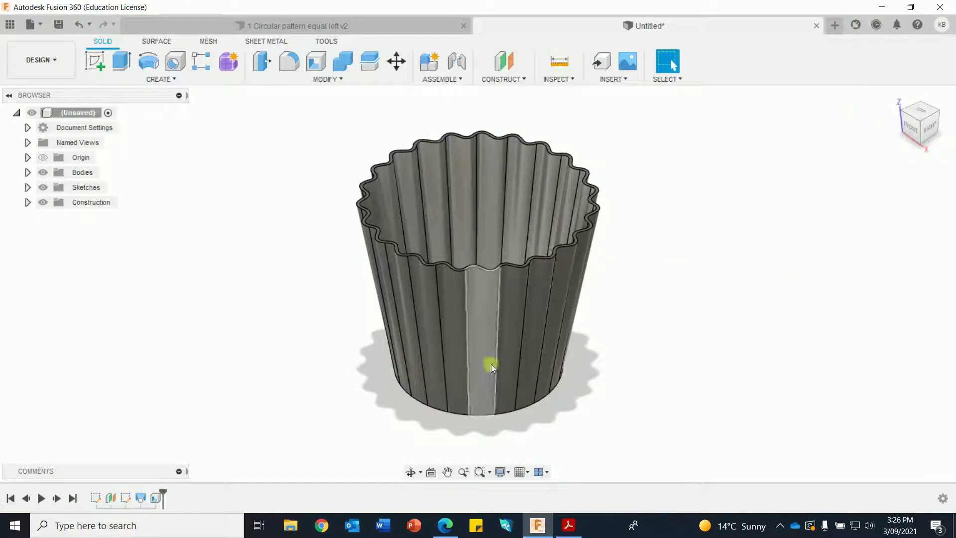
Orbit to the cup's underside and start a new sketch on its bottom face
shift+middle_drag(672, 399, 671, 335)
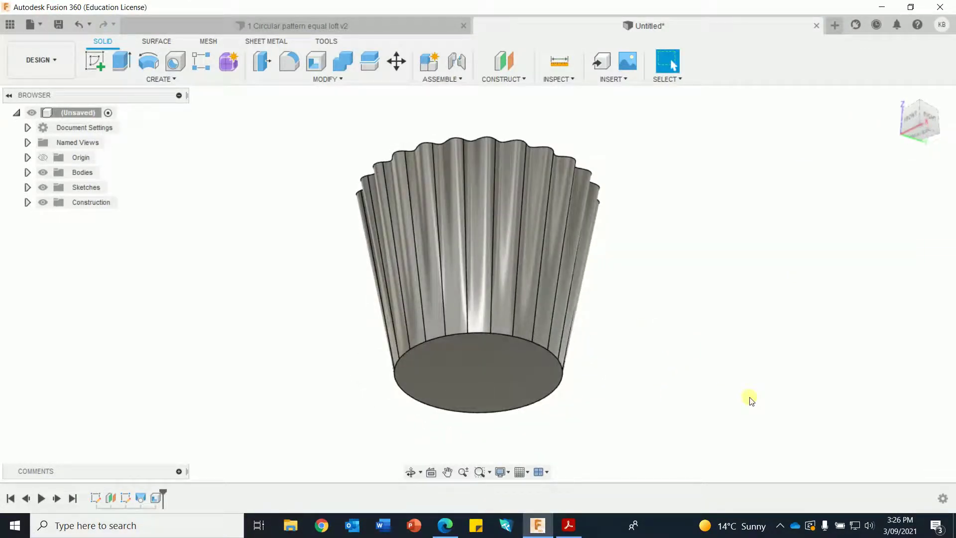
shift+middle_drag(751, 398, 747, 376)
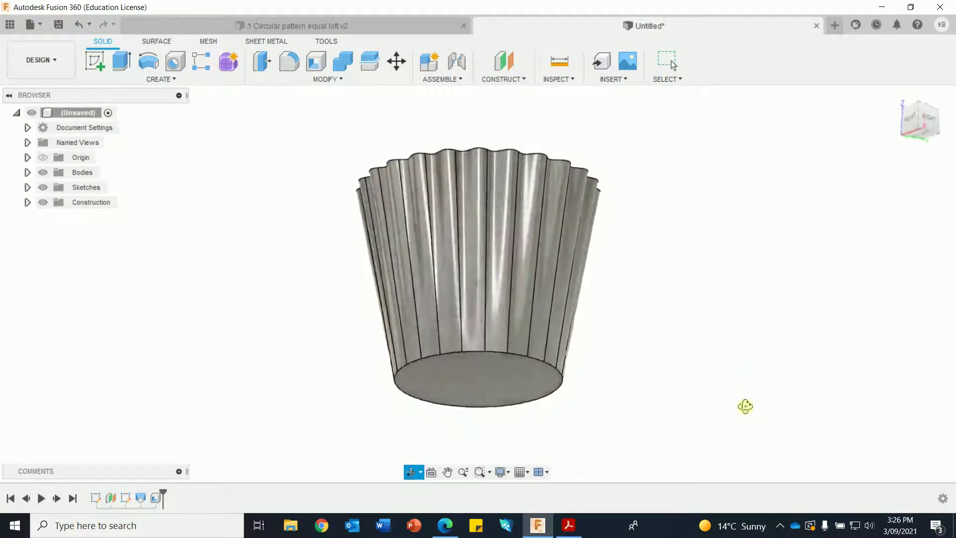
drag(745, 406, 743, 387)
key(Escape)
click(92, 64)
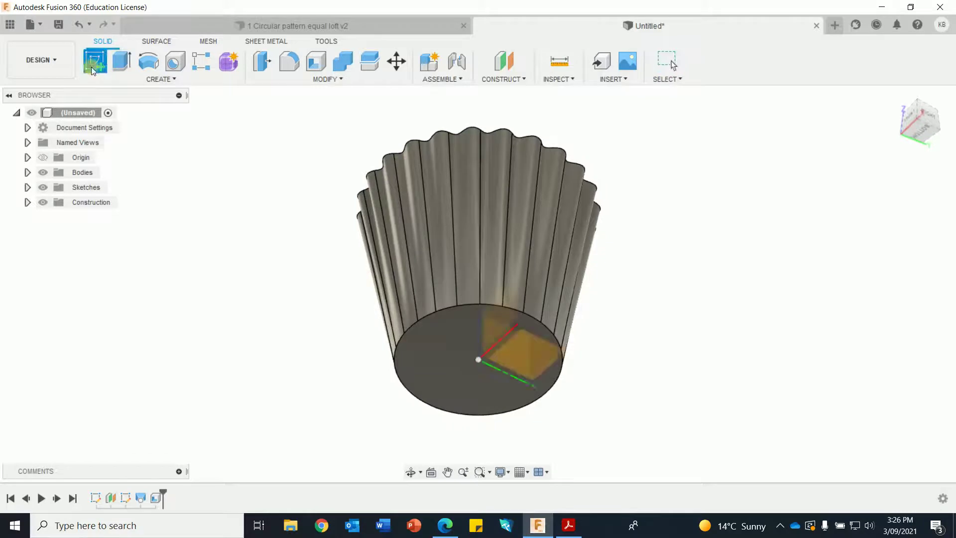
click(454, 336)
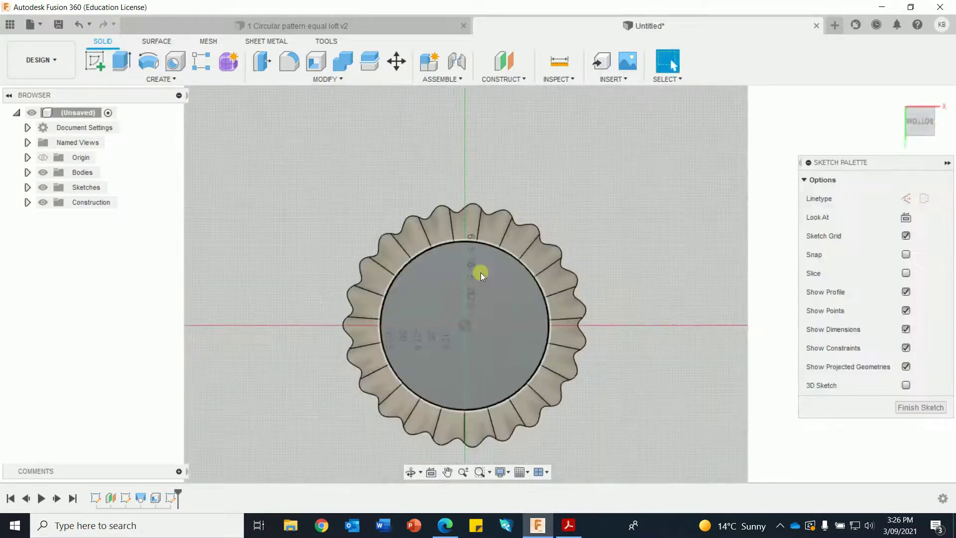
Draw a small centre-diameter circle at the base's origin and finish the sketch
click(152, 68)
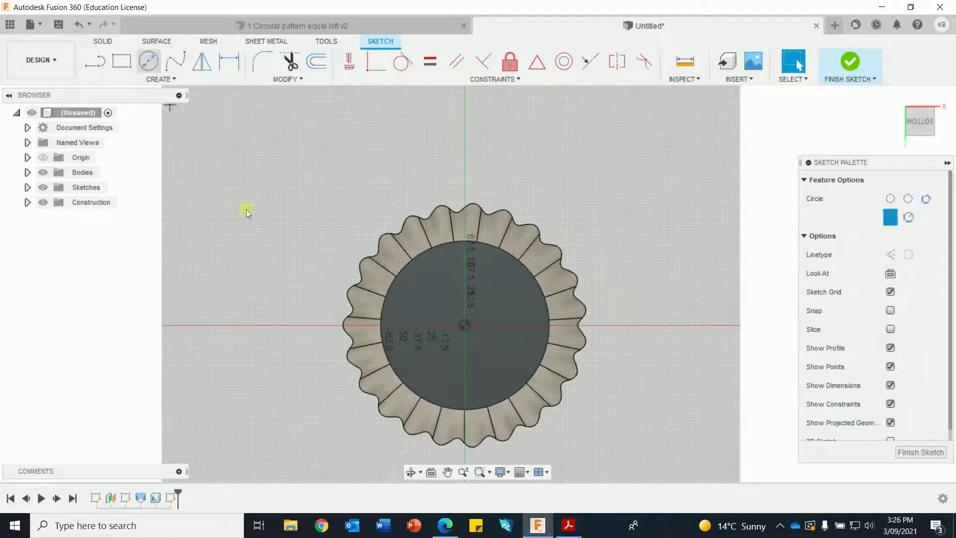
click(470, 325)
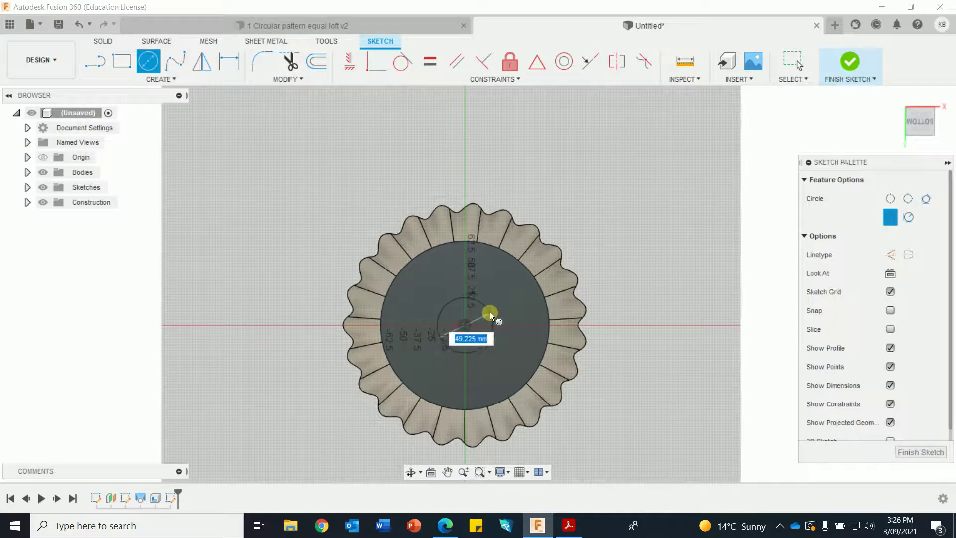
text(30)
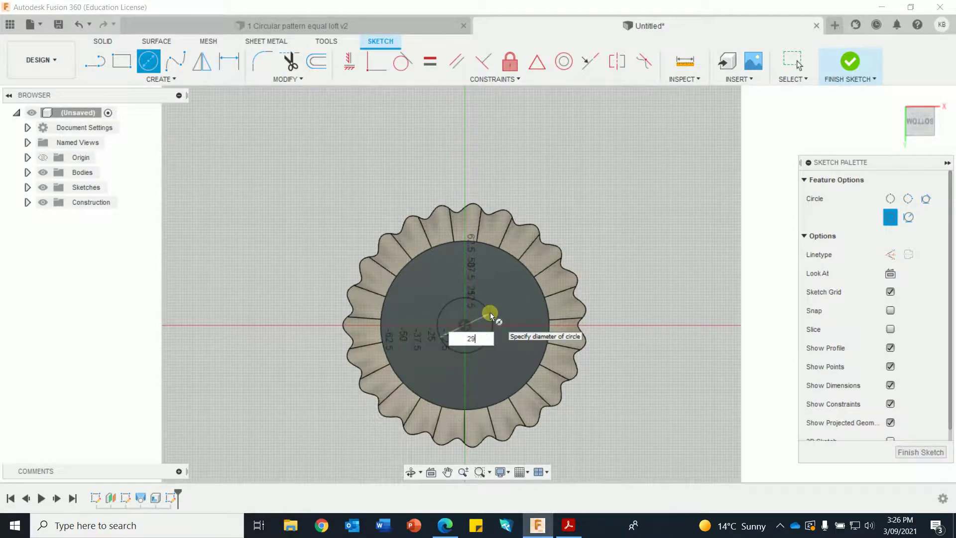
key(Return)
key(Escape)
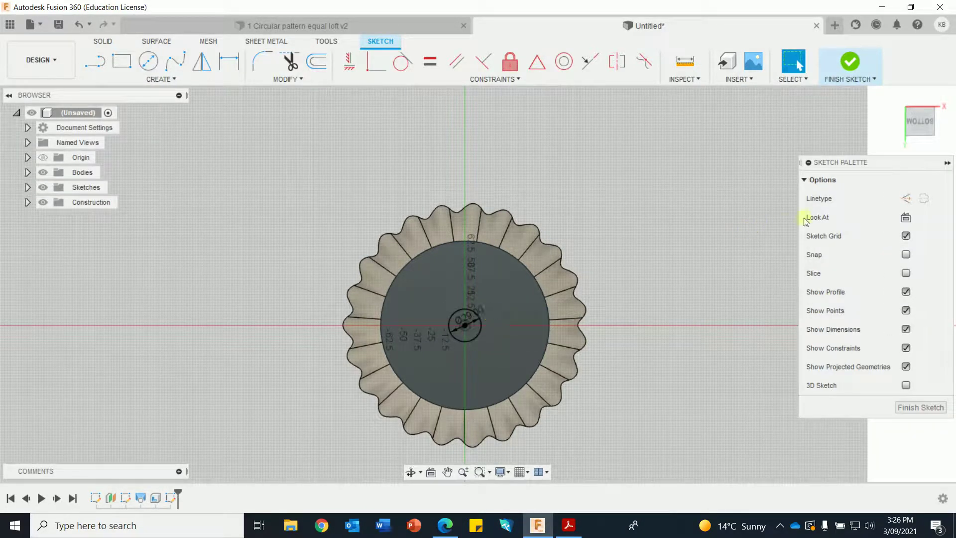
click(849, 60)
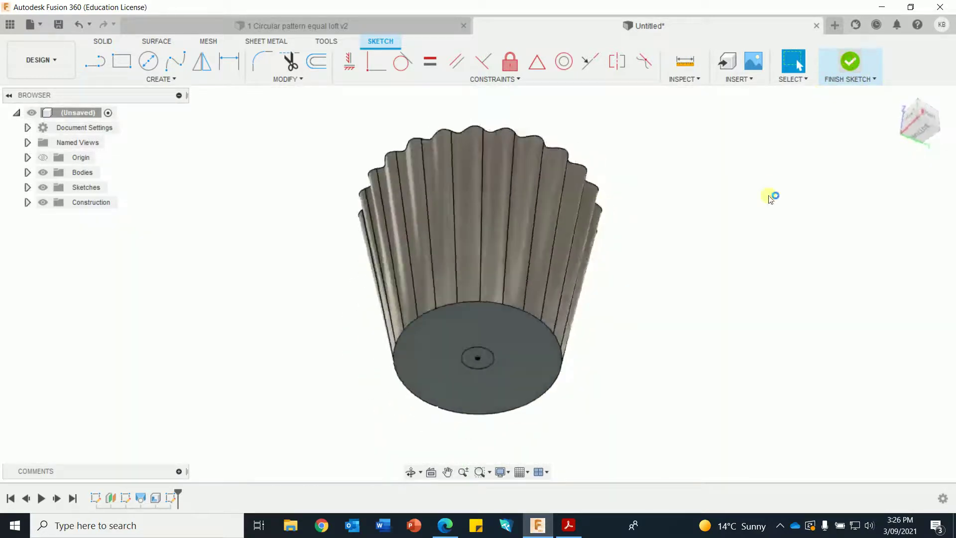
Press Pull the centre circle 6 mm into the base as a cut to form the hole
right_click(759, 249)
click(771, 223)
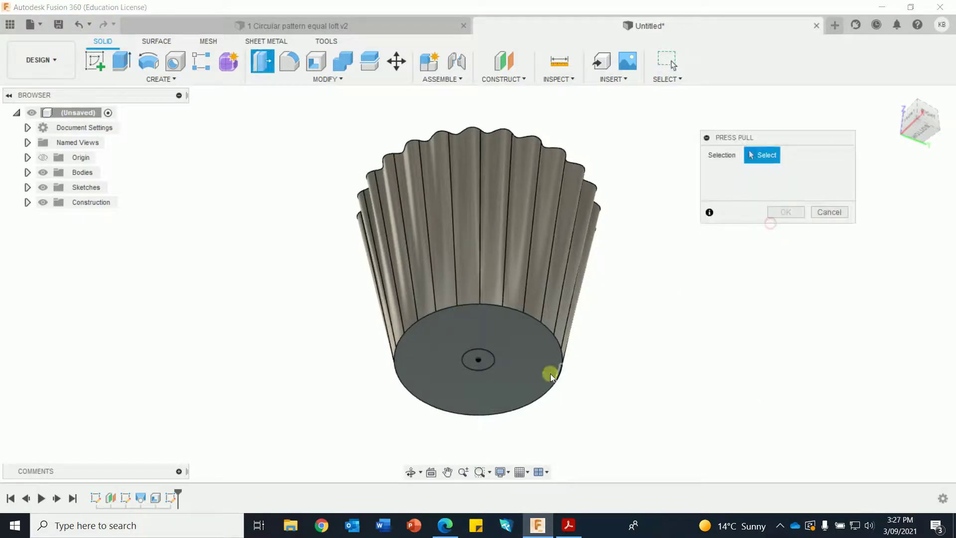
click(486, 358)
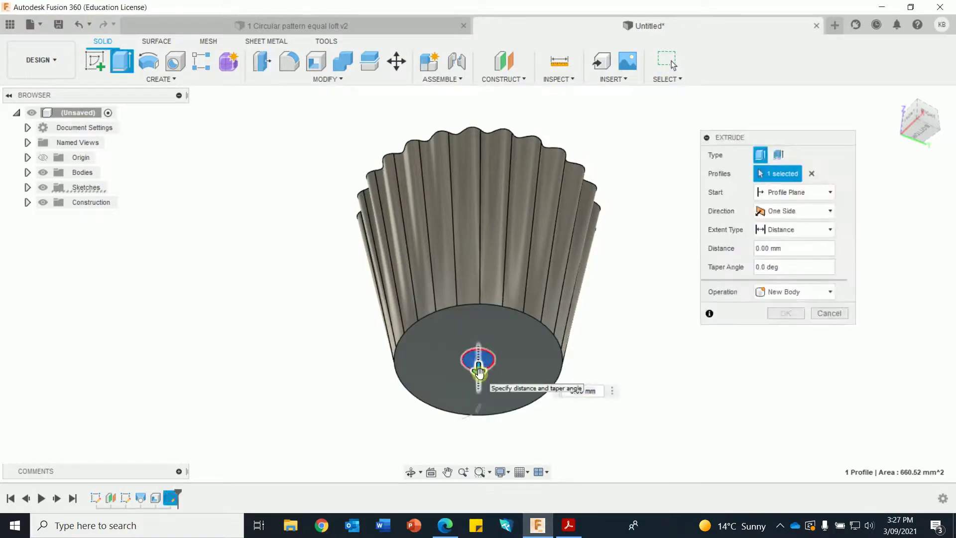
drag(480, 371, 479, 349)
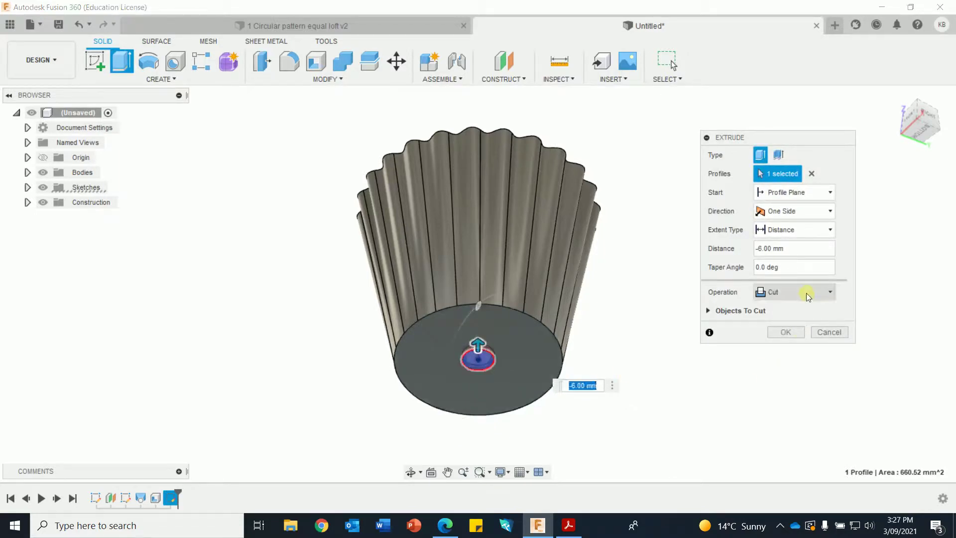
click(784, 333)
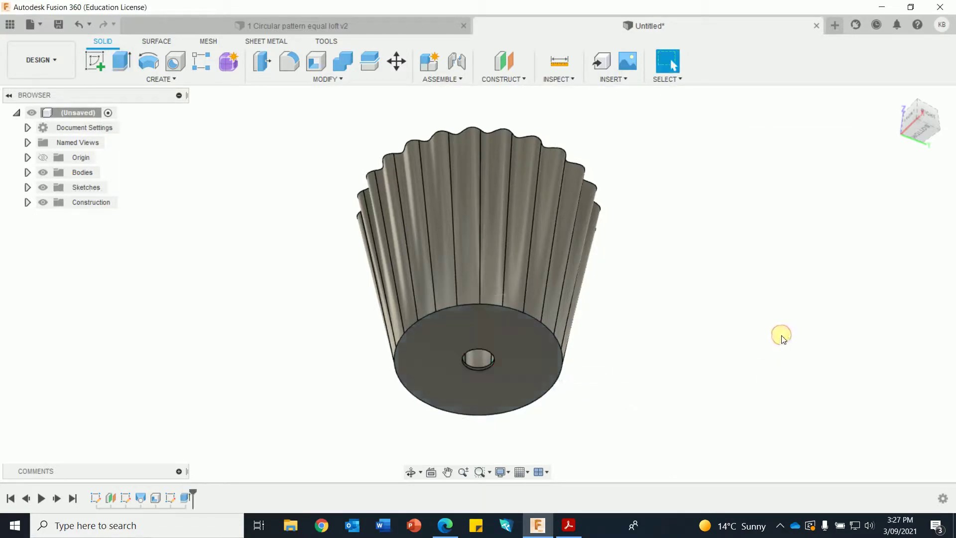
Look down into the cup, then return to the home view
click(897, 96)
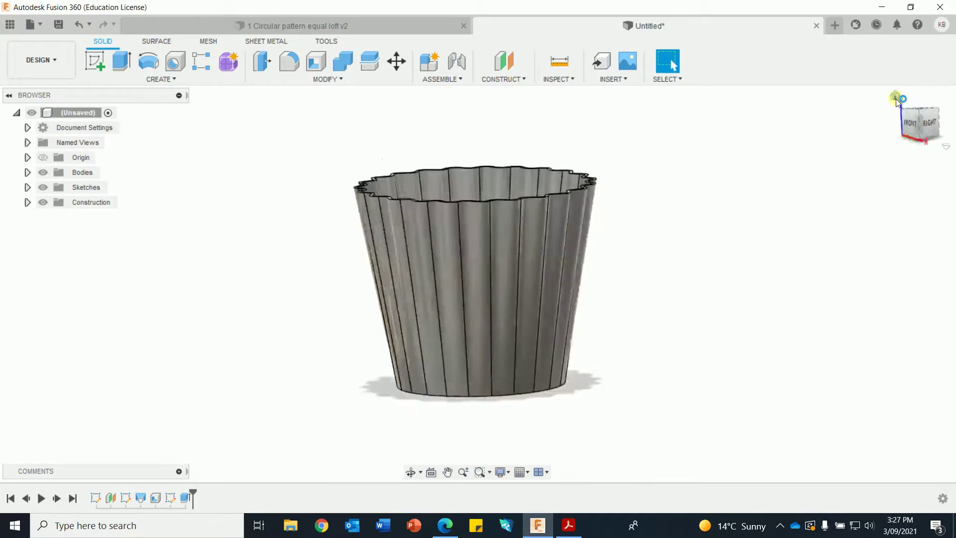
mouse_move(776, 234)
mouse_down()
mouse_move(762, 278)
mouse_move(760, 244)
mouse_up()
key(Escape)
click(895, 97)
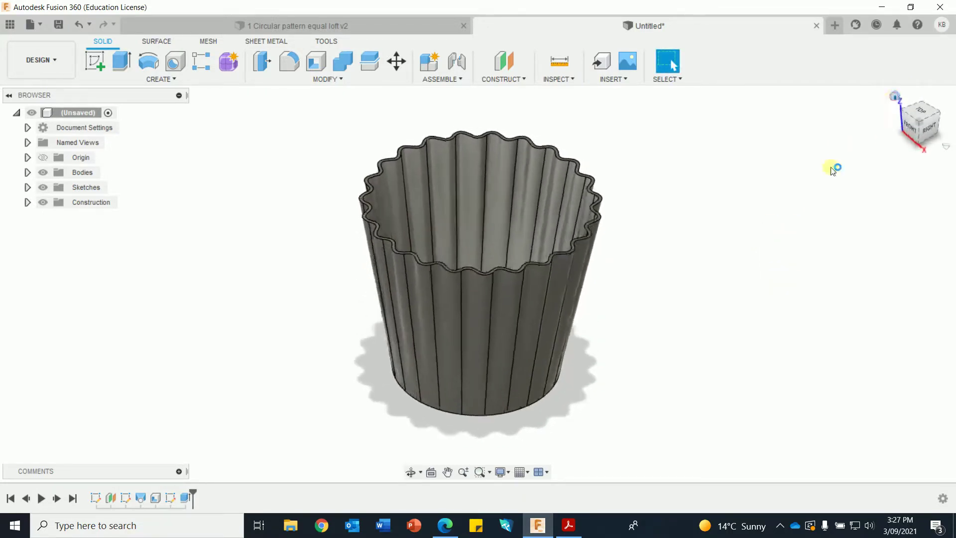